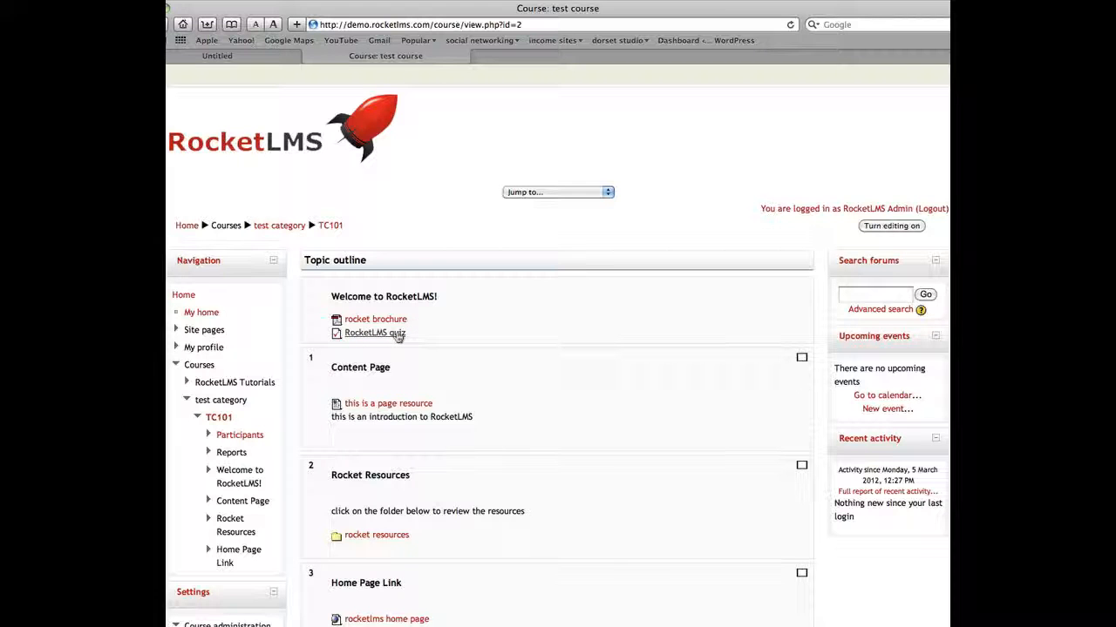
# Set the number of weeks/topics to 4 in the test course's settings and save the changes
pyautogui.scroll(-4, 618, 366)
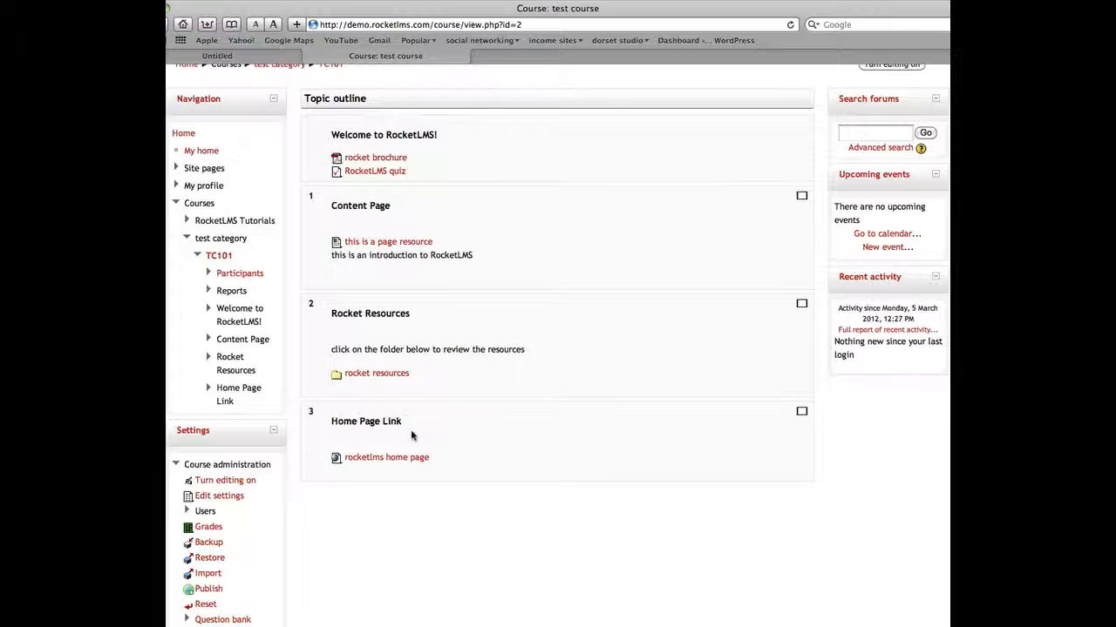
pyautogui.click(212, 500)
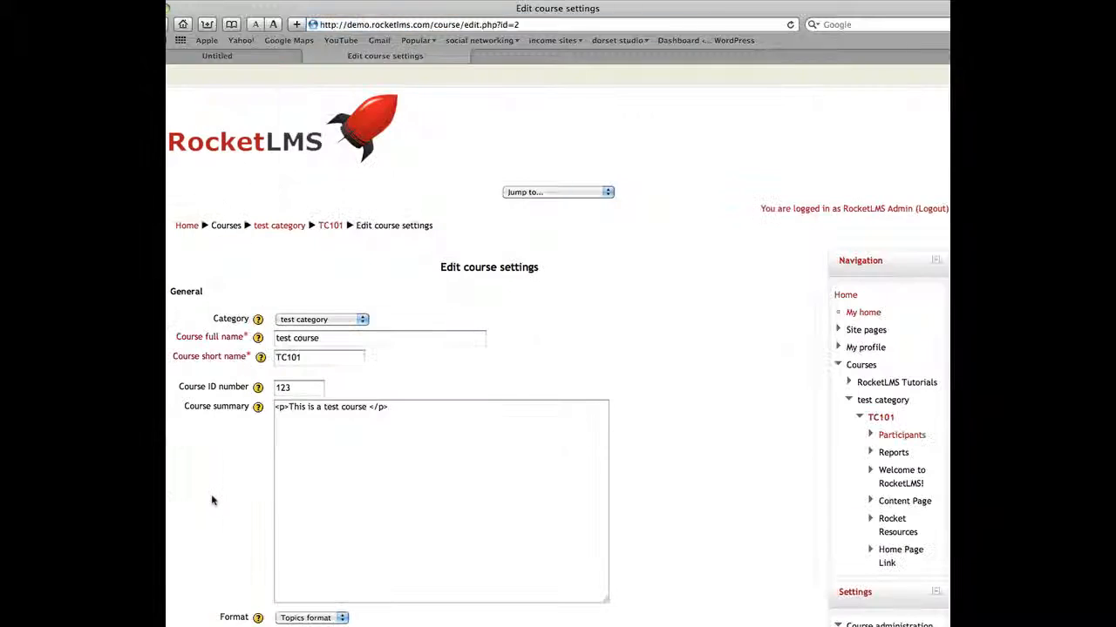
pyautogui.scroll(-5, 664, 475)
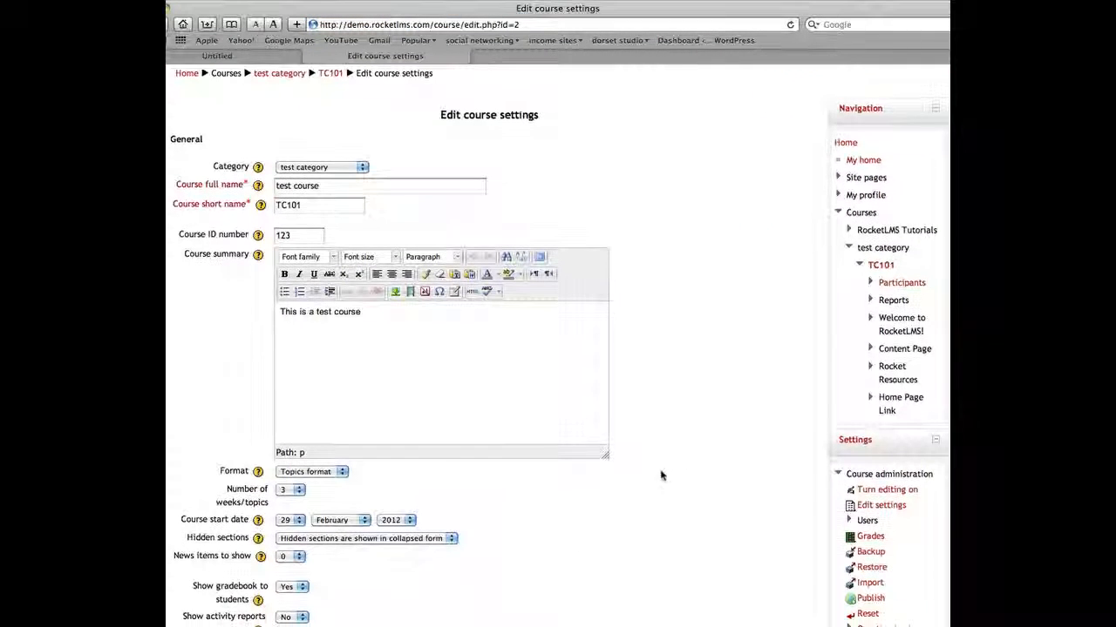
pyautogui.click(299, 490)
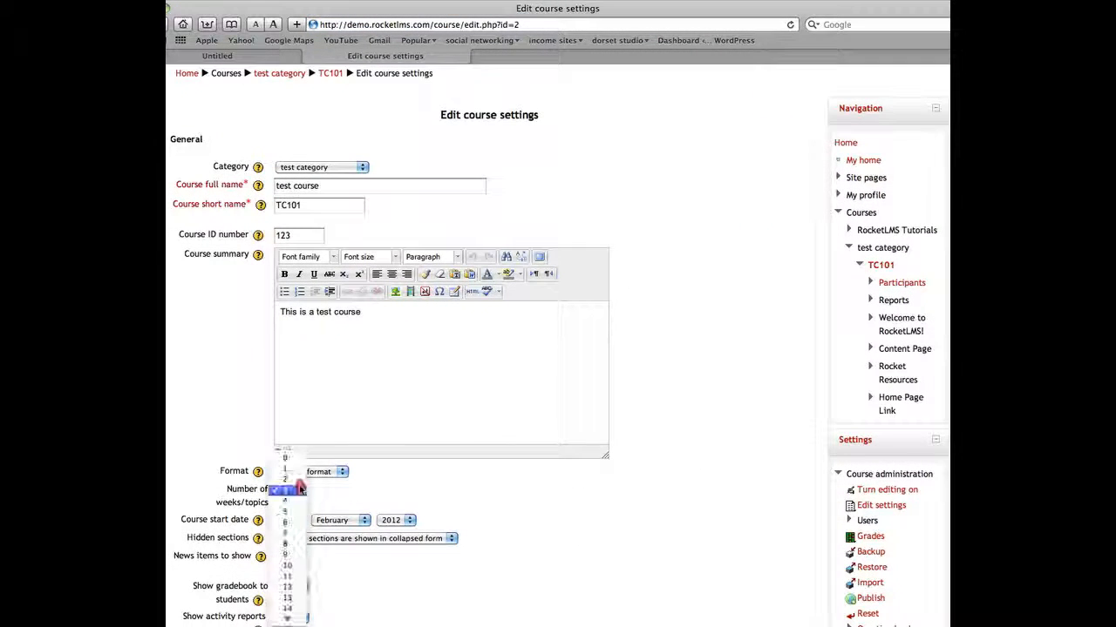
pyautogui.click(292, 501)
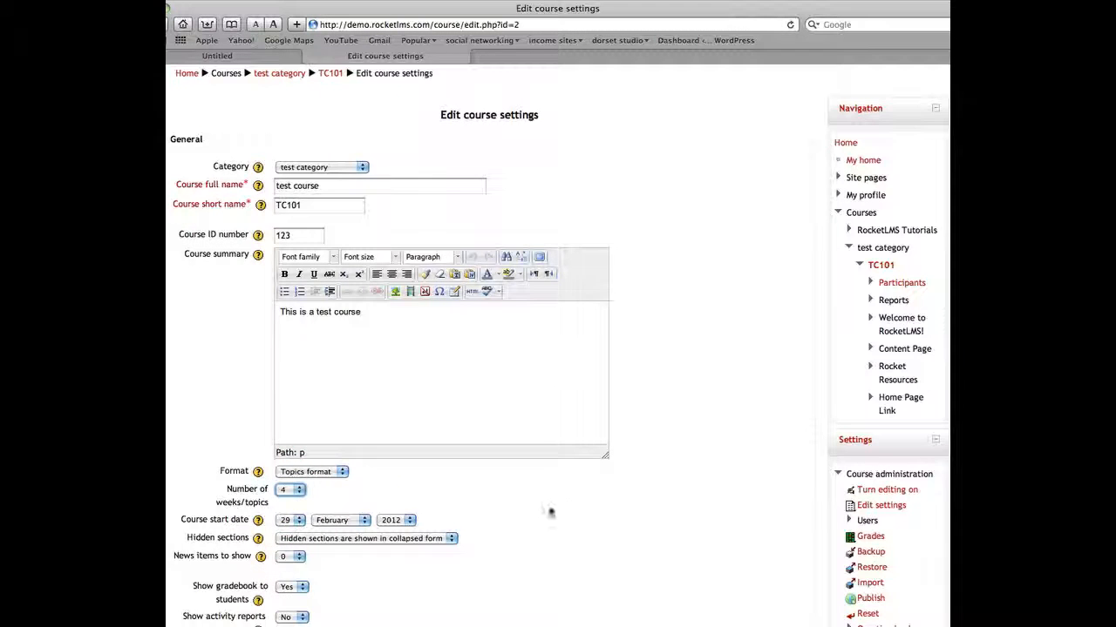
pyautogui.scroll(-10, 558, 510)
pyautogui.scroll(-5, 568, 509)
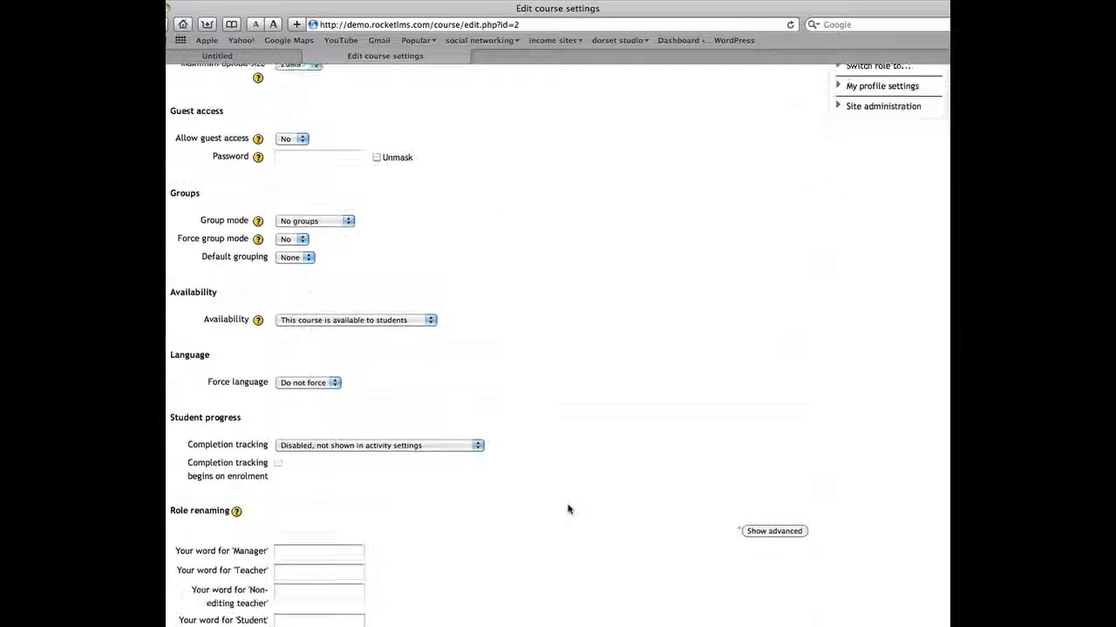
pyautogui.scroll(-4, 568, 508)
pyautogui.scroll(-2, 567, 509)
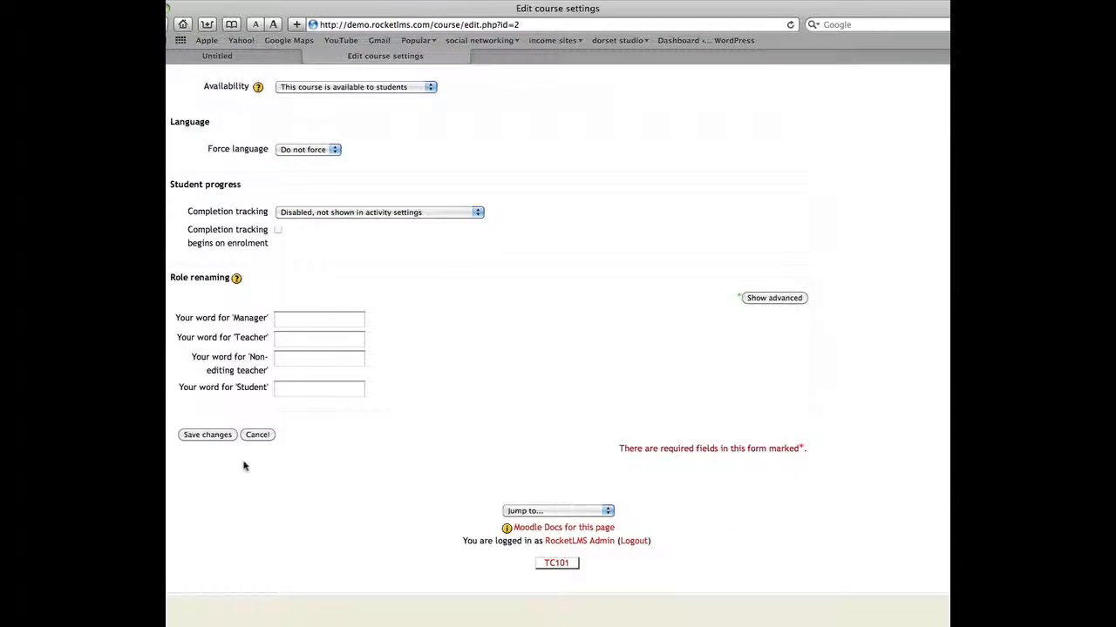
pyautogui.click(223, 436)
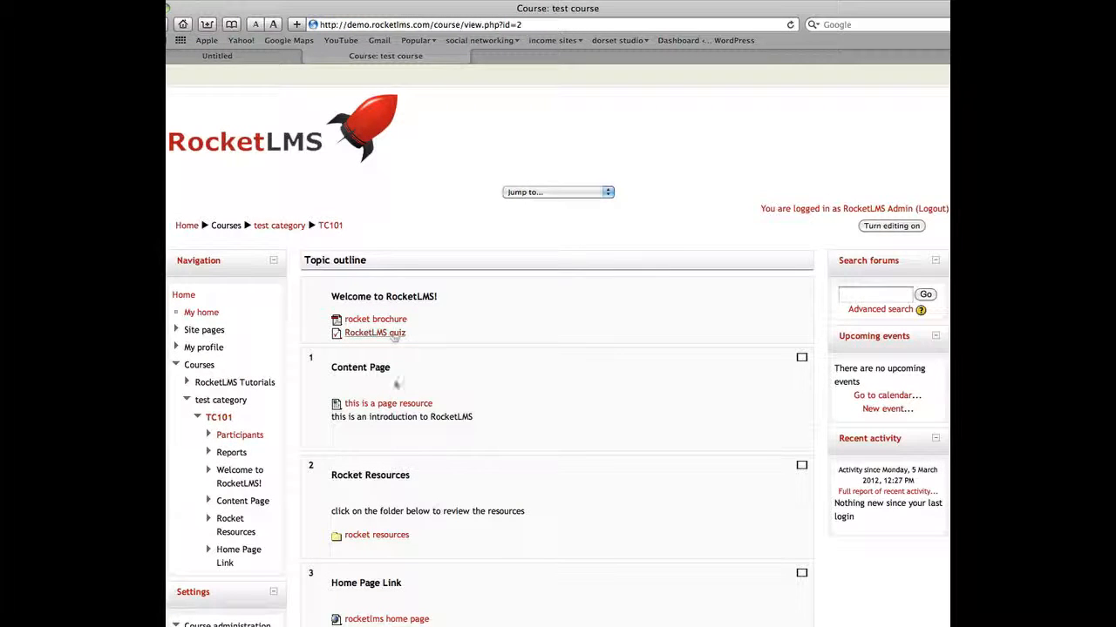
# Turn on course editing and move the RocketLMS quiz from the welcome section into topic 4
pyautogui.scroll(-3, 386, 352)
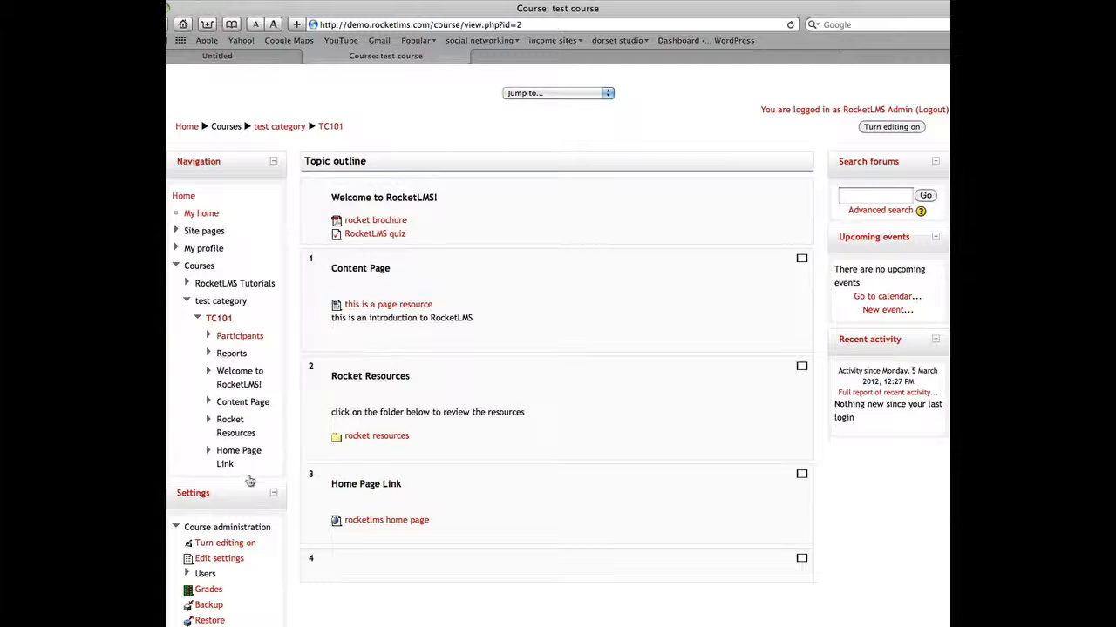
pyautogui.click(230, 544)
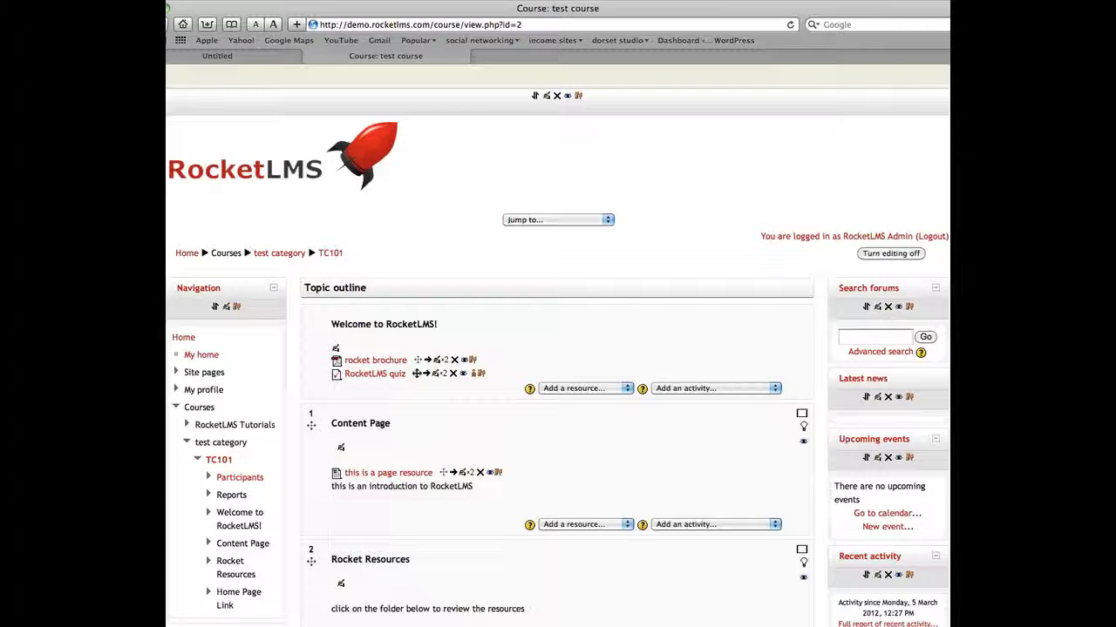
pyautogui.moveTo(416, 373)
pyautogui.mouseDown()
pyautogui.moveTo(401, 621)
pyautogui.moveTo(408, 349)
pyautogui.moveTo(403, 358)
pyautogui.mouseUp()
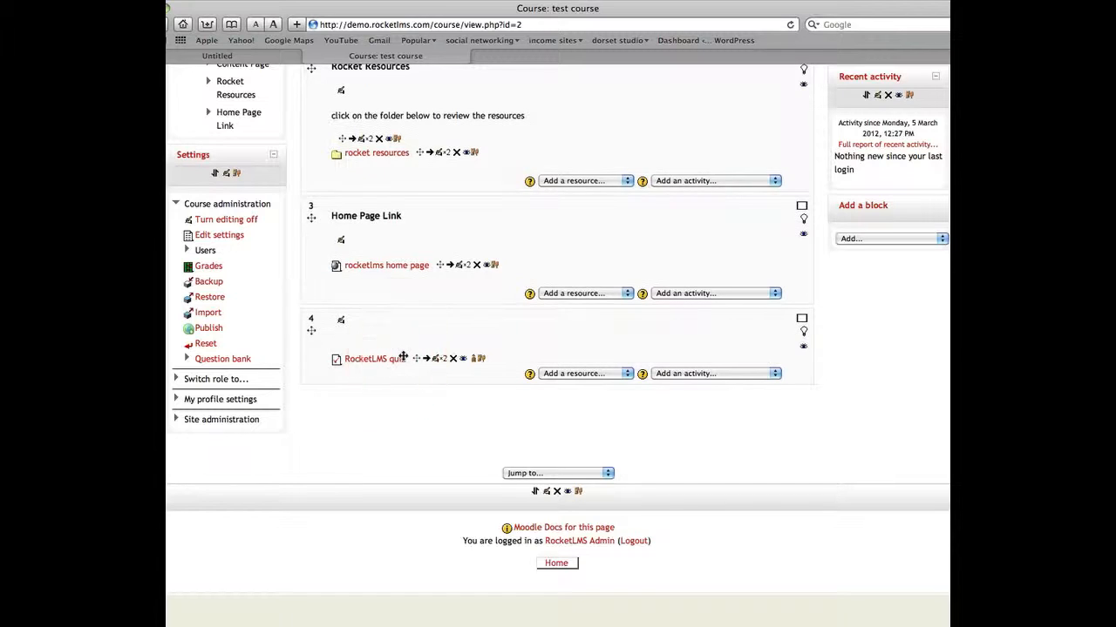
# Replace topic 4's default section name with "Quiz" and save the section
pyautogui.click(340, 321)
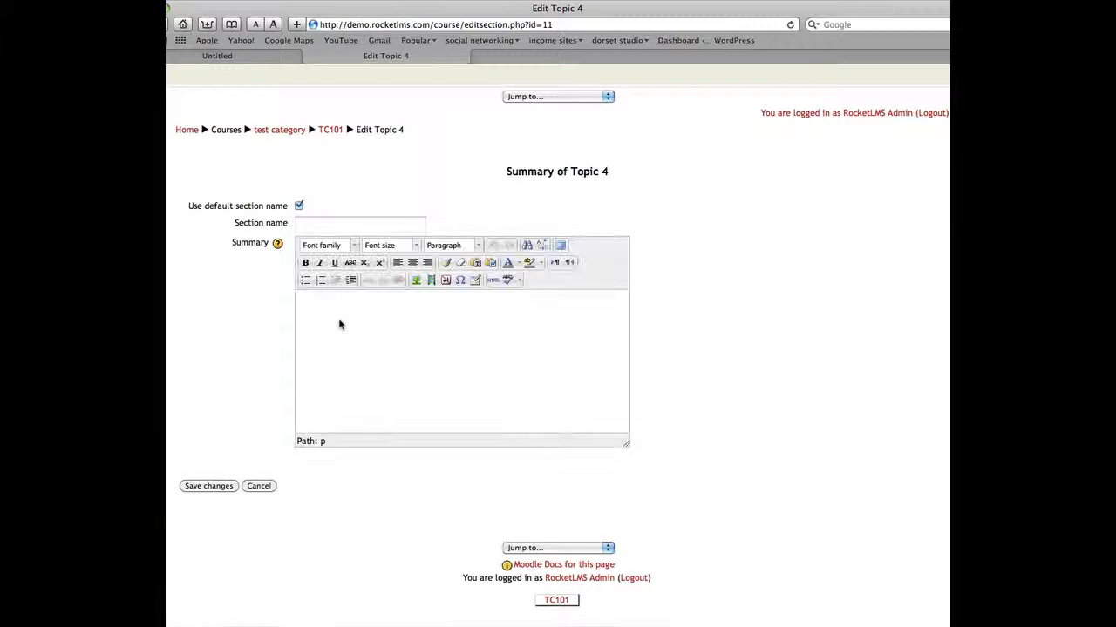
pyautogui.click(299, 206)
pyautogui.click(318, 222)
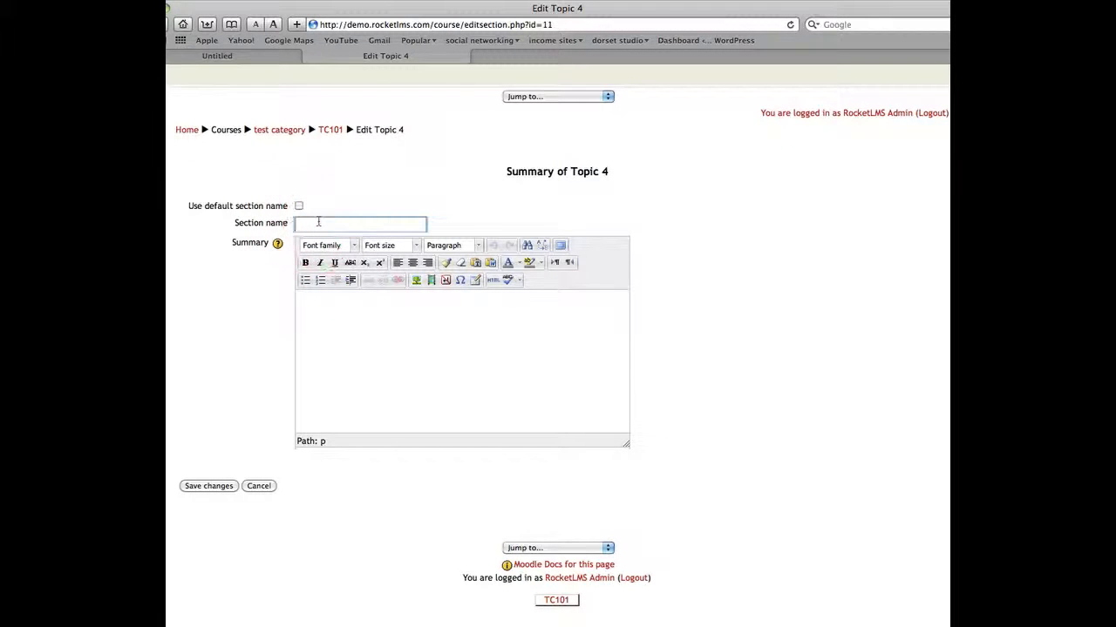
pyautogui.write('Quiz')
pyautogui.click(210, 486)
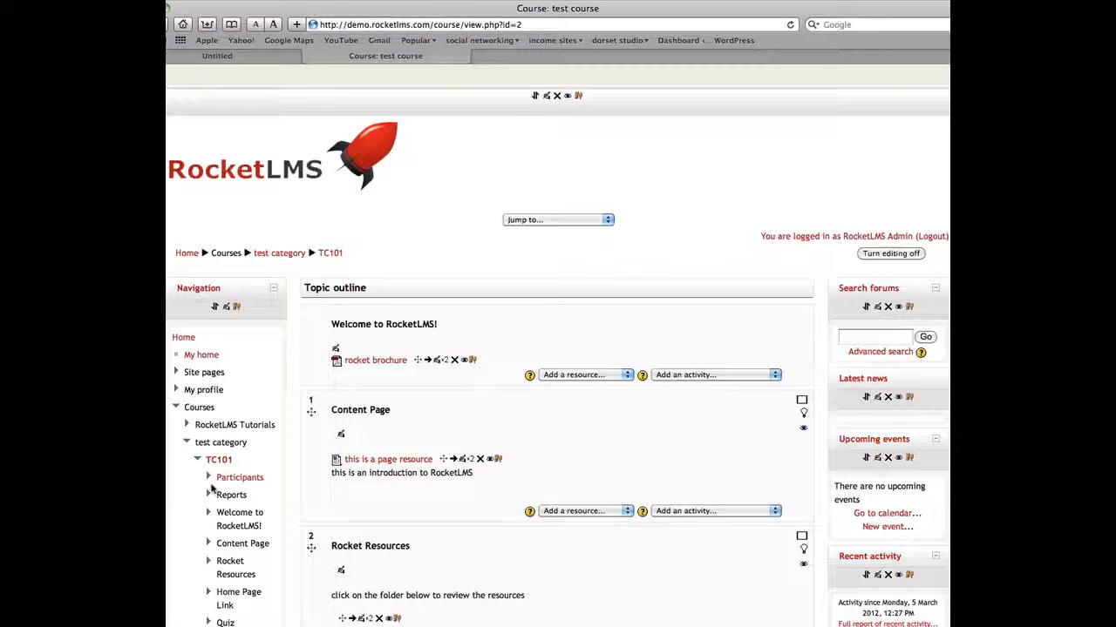
# Preview the RocketLMS quiz, answer question 1 with "noodle", and submit the attempt
pyautogui.scroll(-5, 556, 497)
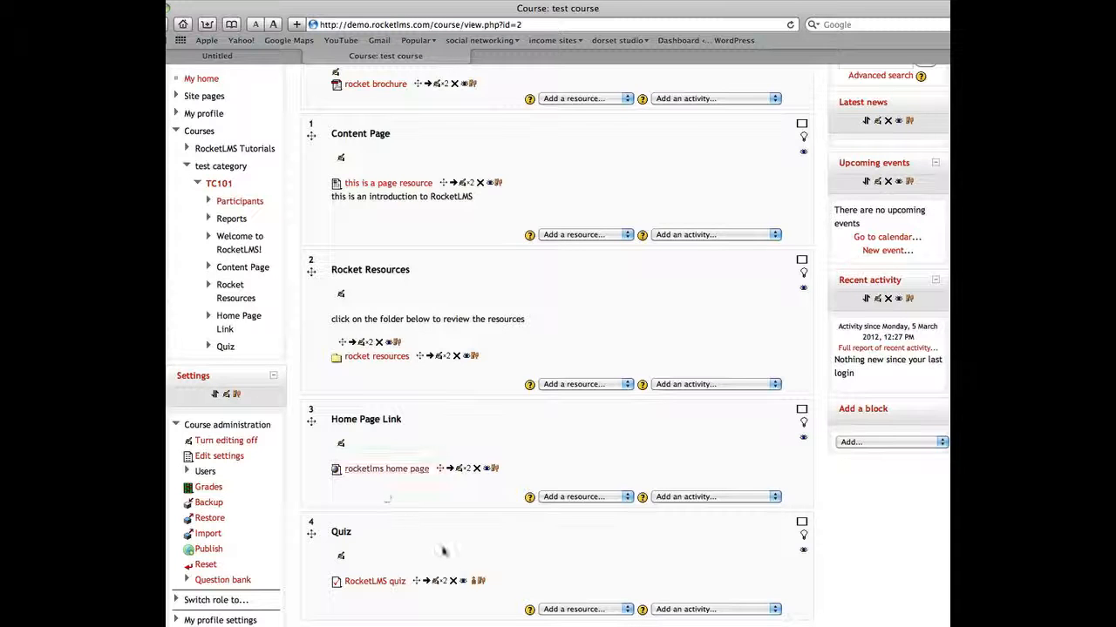
pyautogui.click(380, 581)
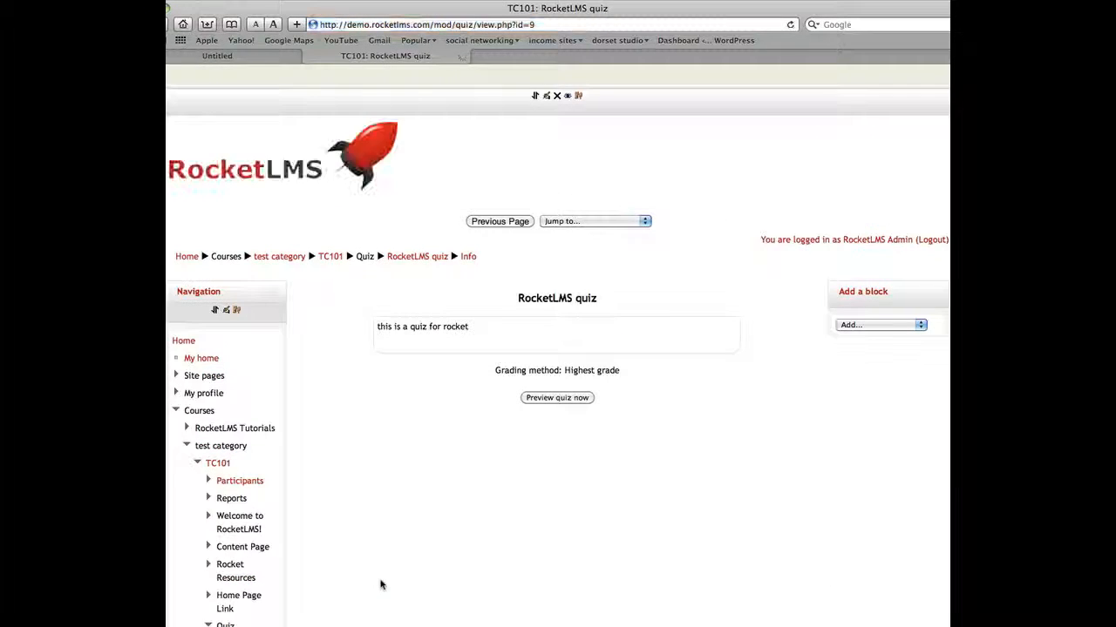
pyautogui.click(549, 400)
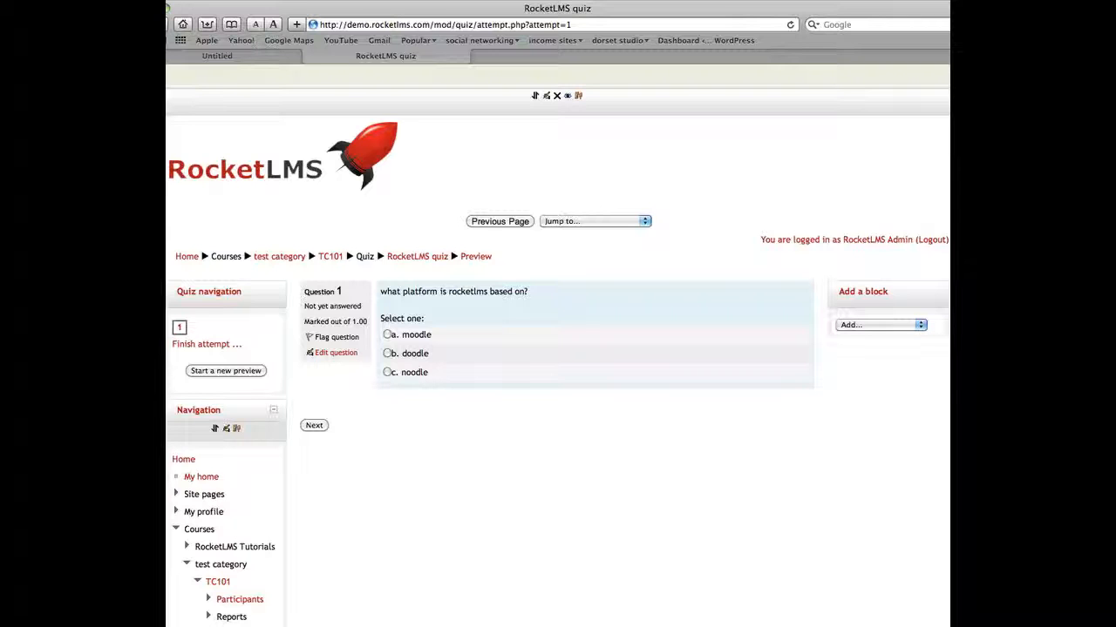
pyautogui.click(388, 373)
pyautogui.click(318, 427)
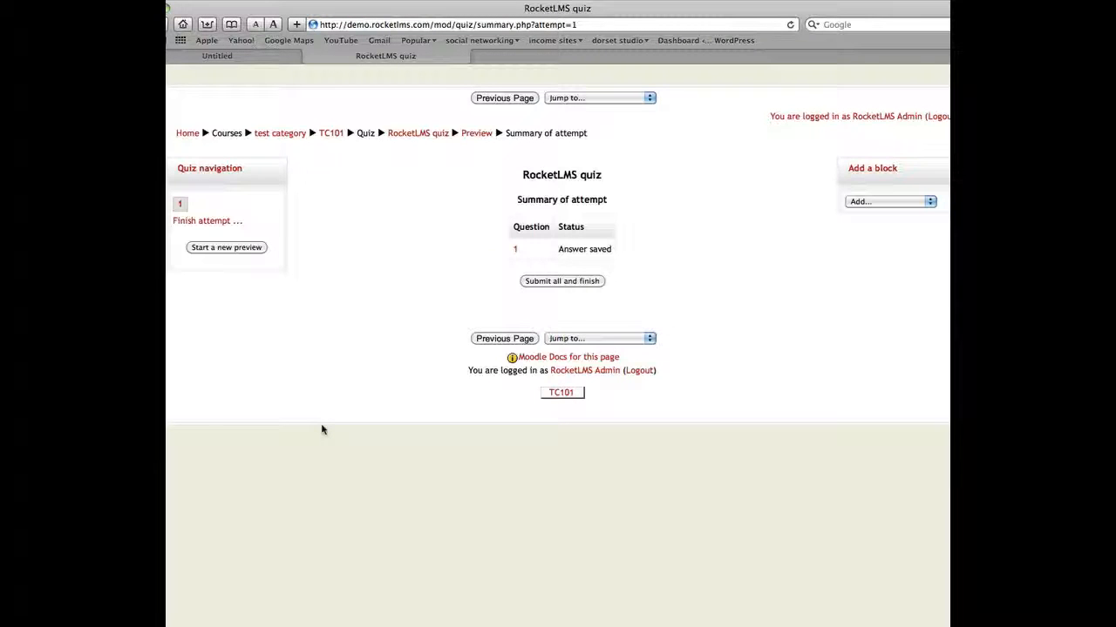
pyautogui.click(561, 281)
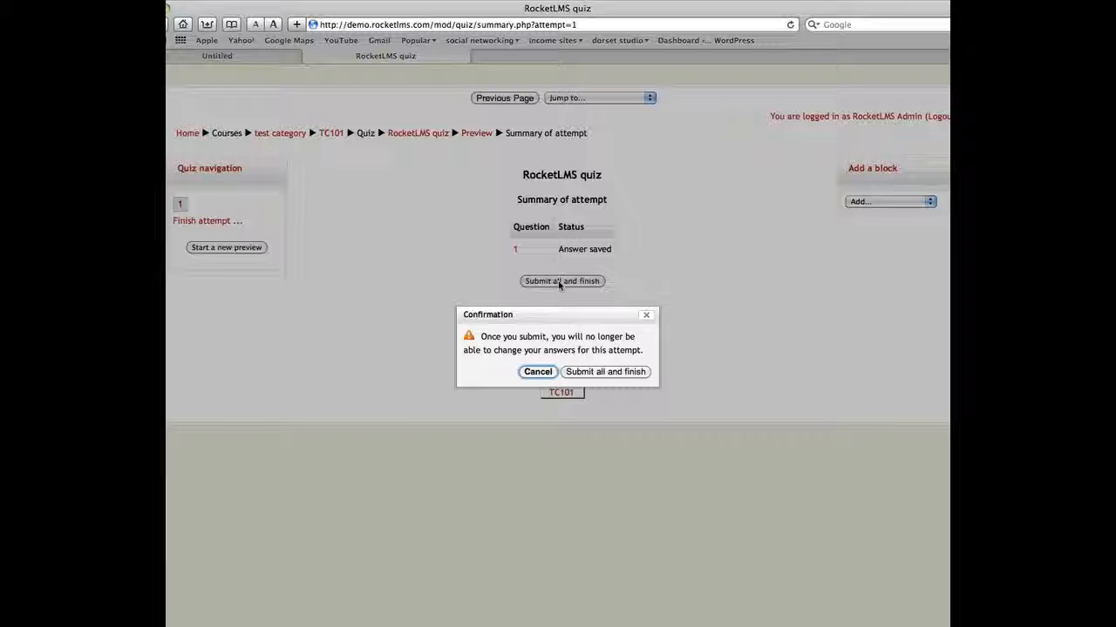
pyautogui.click(615, 371)
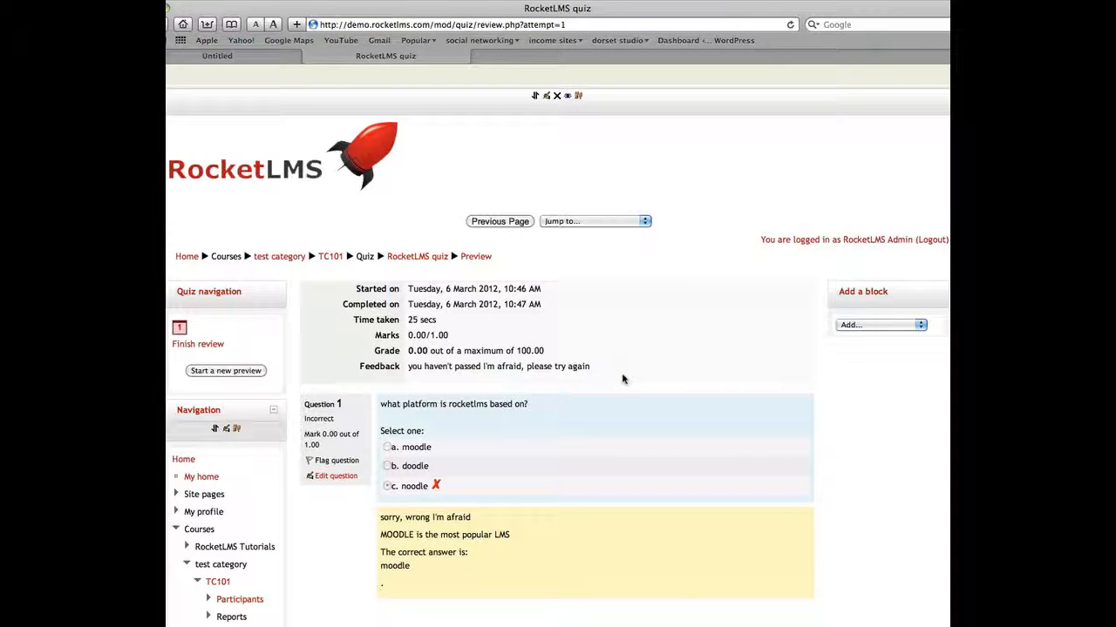
# Look through the marks and feedback for the submitted quiz attempt and finish the review
pyautogui.scroll(-1, 622, 379)
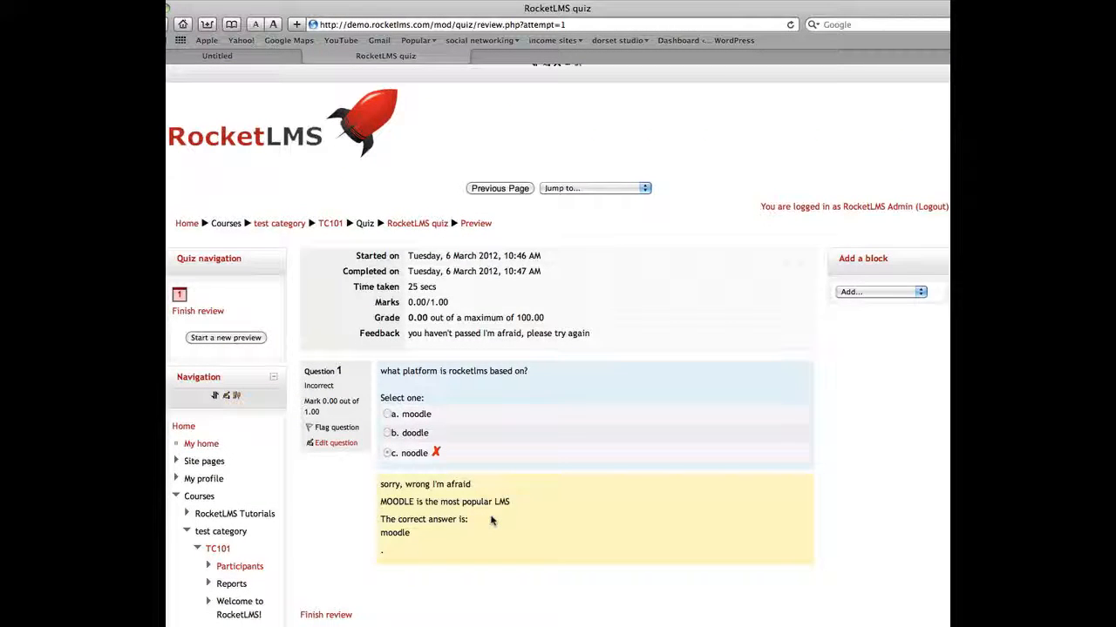
pyautogui.scroll(-3, 491, 521)
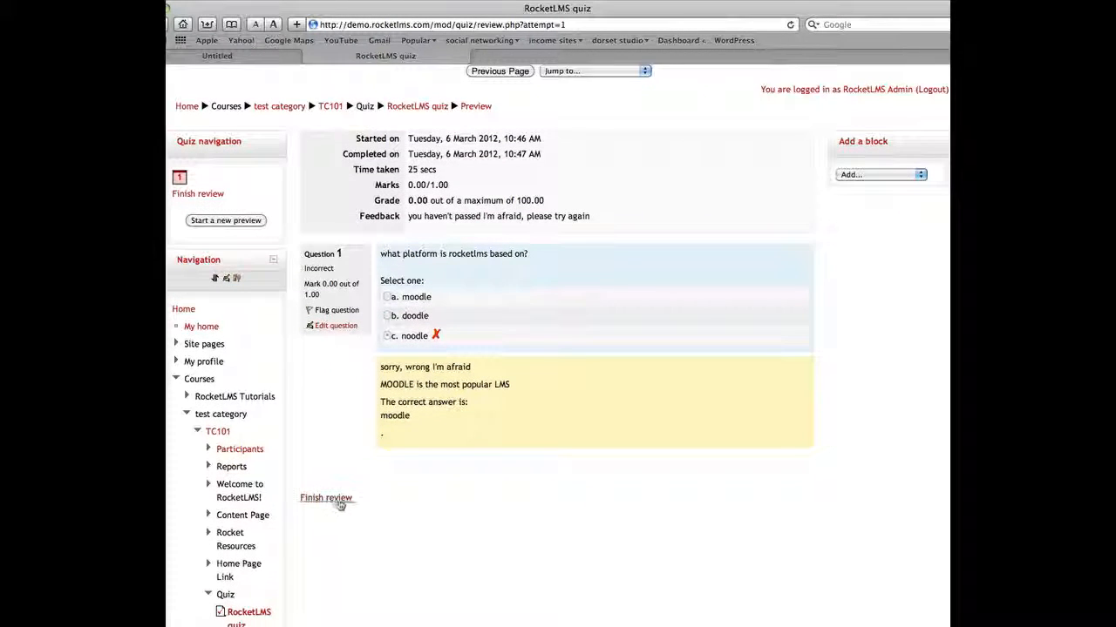
pyautogui.click(335, 501)
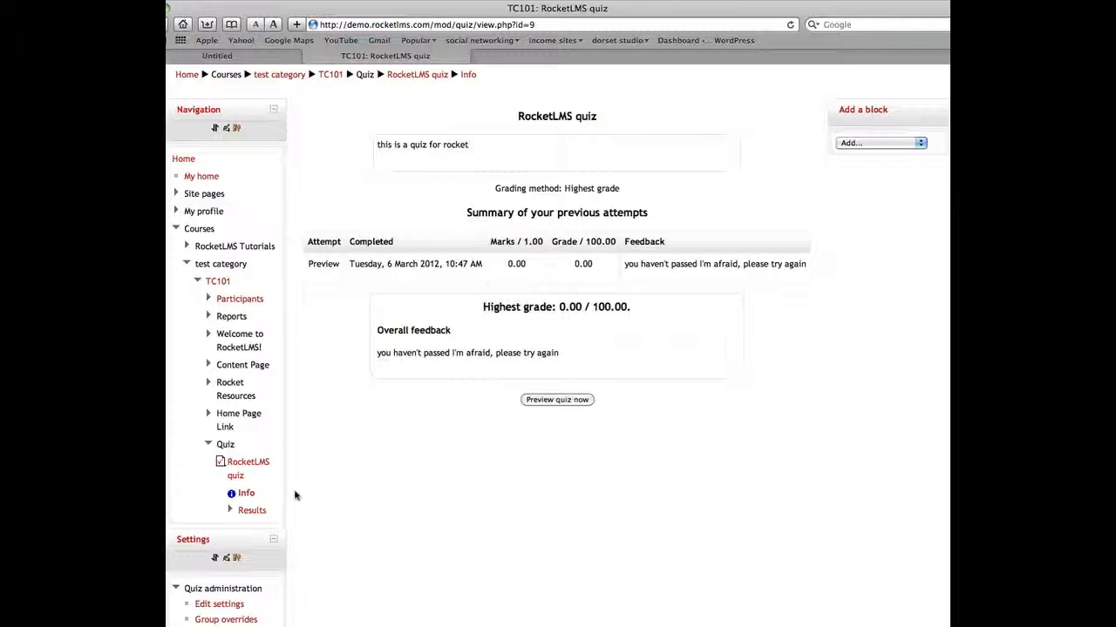
# Open the RocketLMS quiz for editing and start adding a True/False question to page 1
pyautogui.click(199, 283)
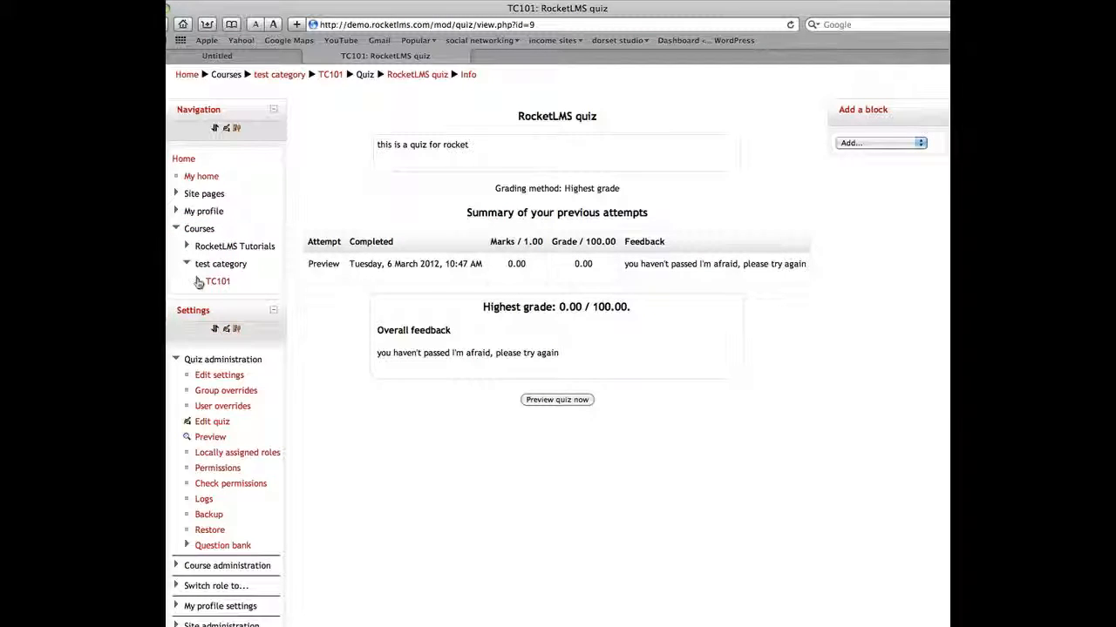
pyautogui.click(209, 422)
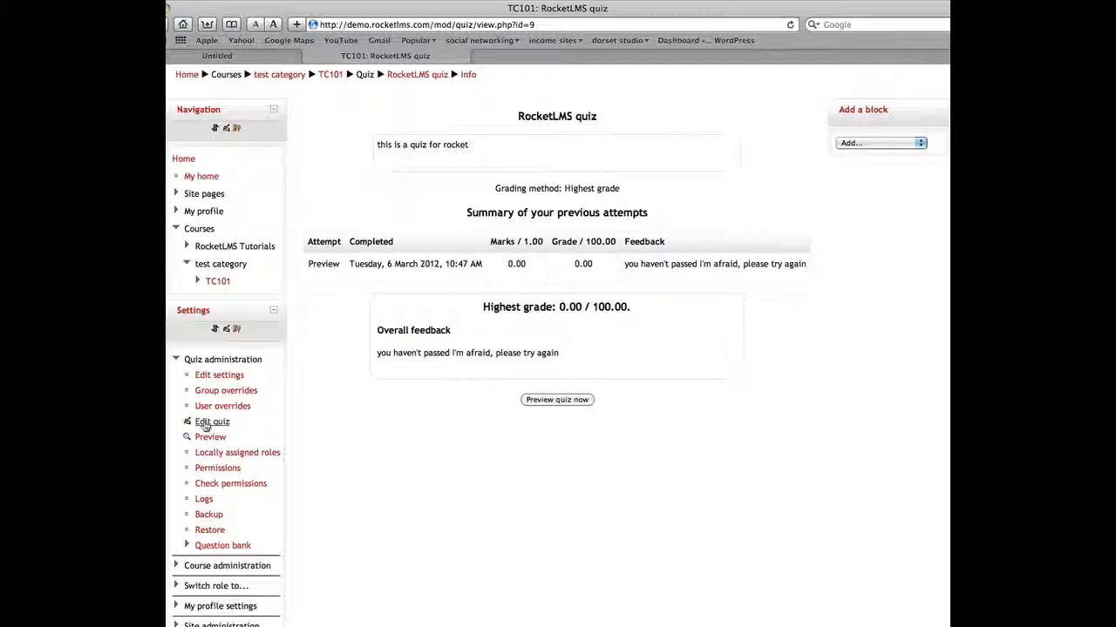
pyautogui.click(206, 423)
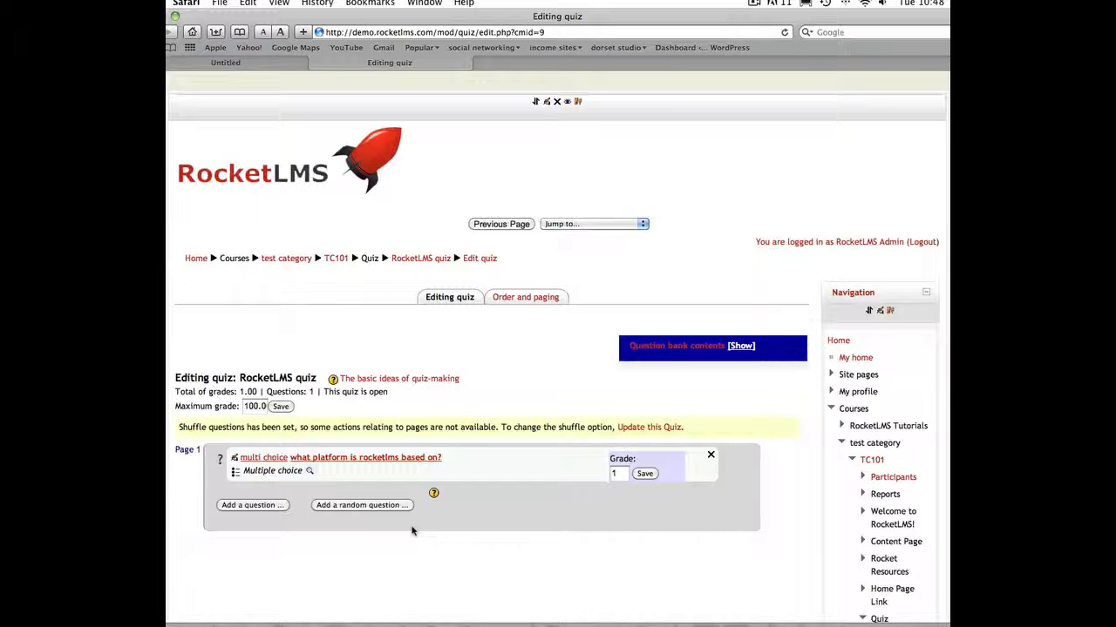
pyautogui.click(253, 506)
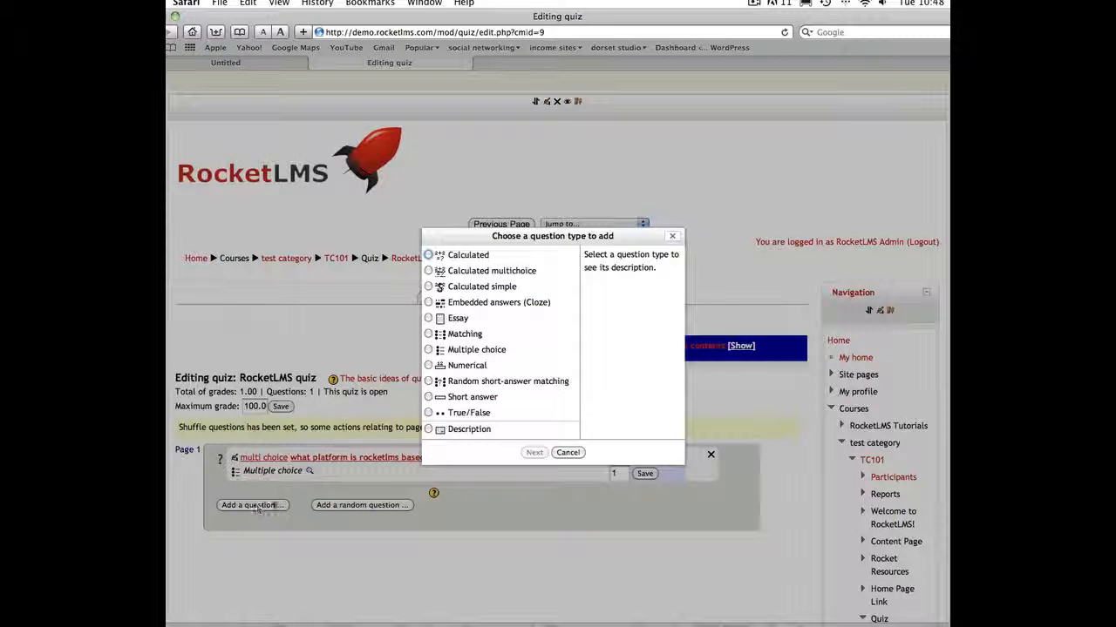
pyautogui.click(429, 414)
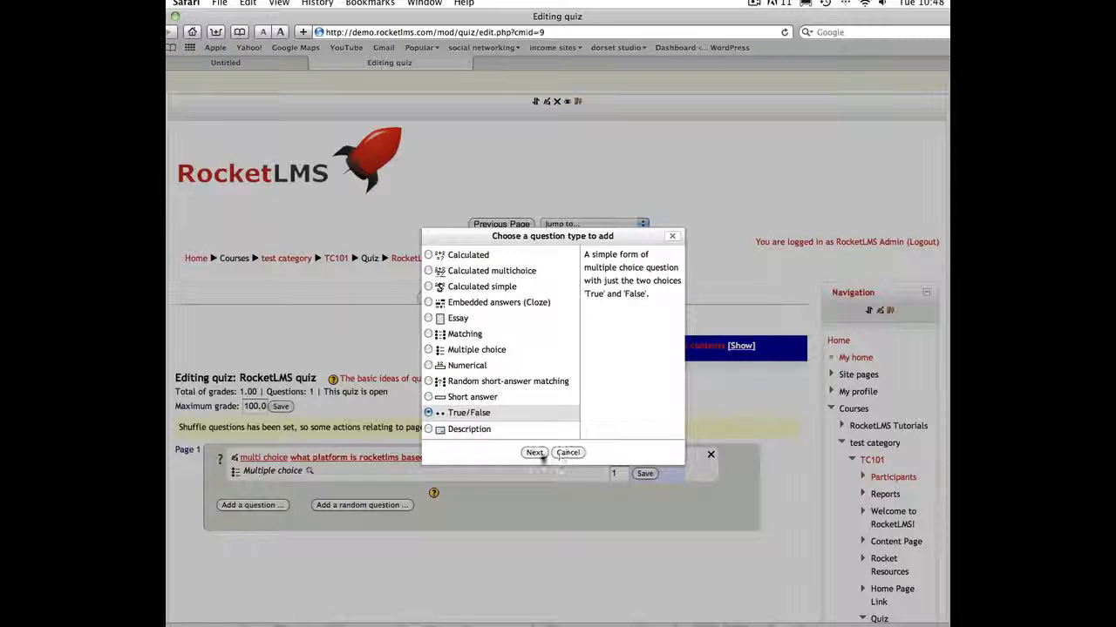
pyautogui.click(535, 452)
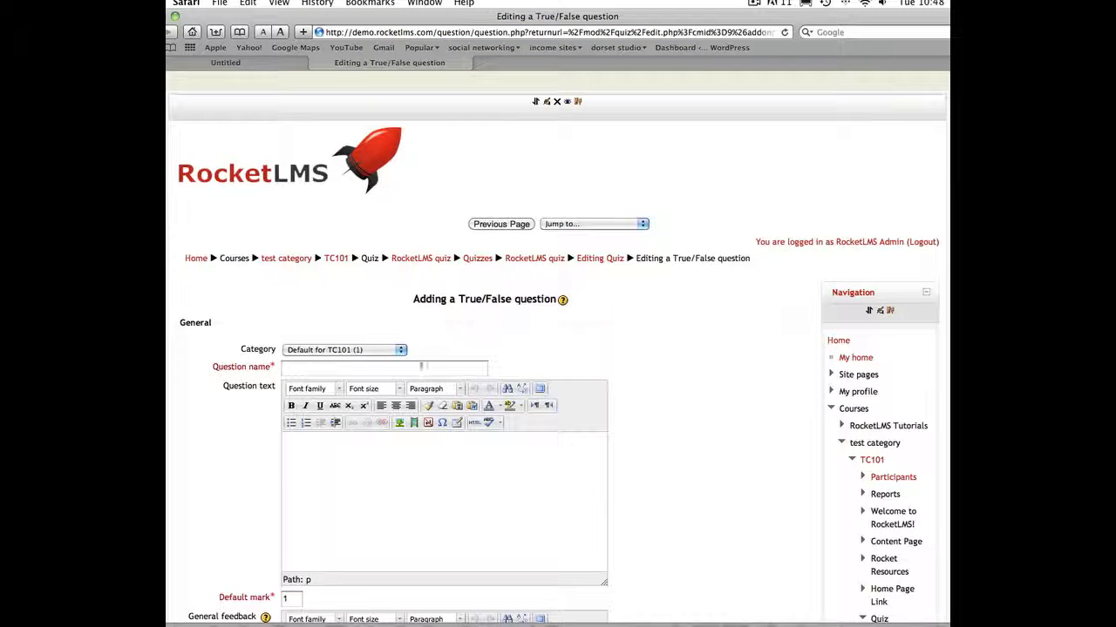
# Name the new question "true false" and enter "Moodle is an LMS" as its question text
pyautogui.click(418, 366)
pyautogui.write('tr')
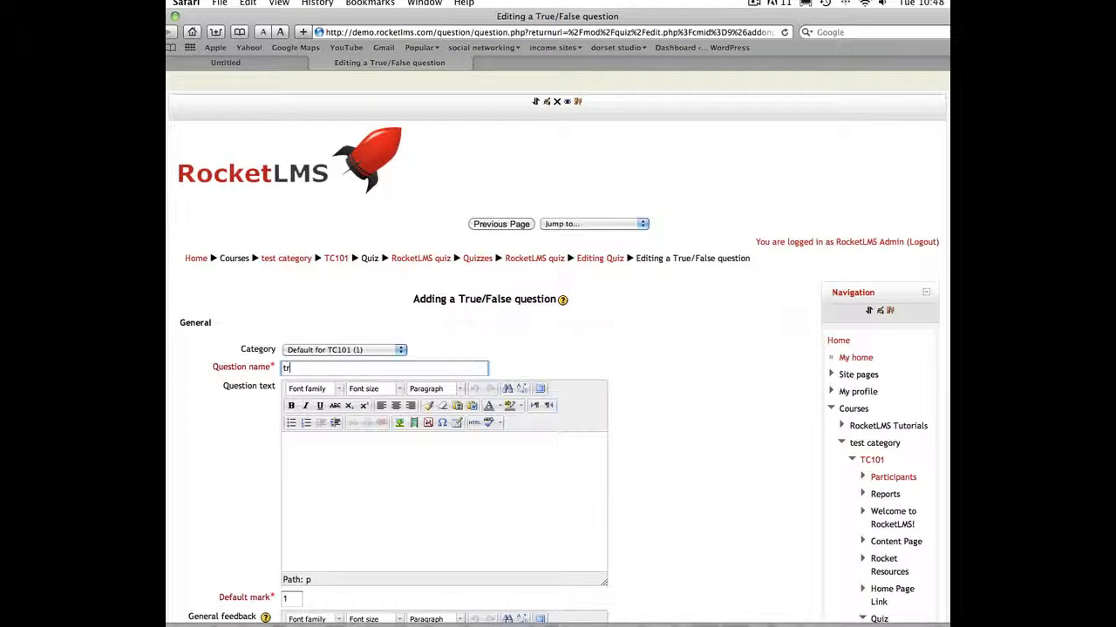
pyautogui.write('ue false')
pyautogui.click(392, 454)
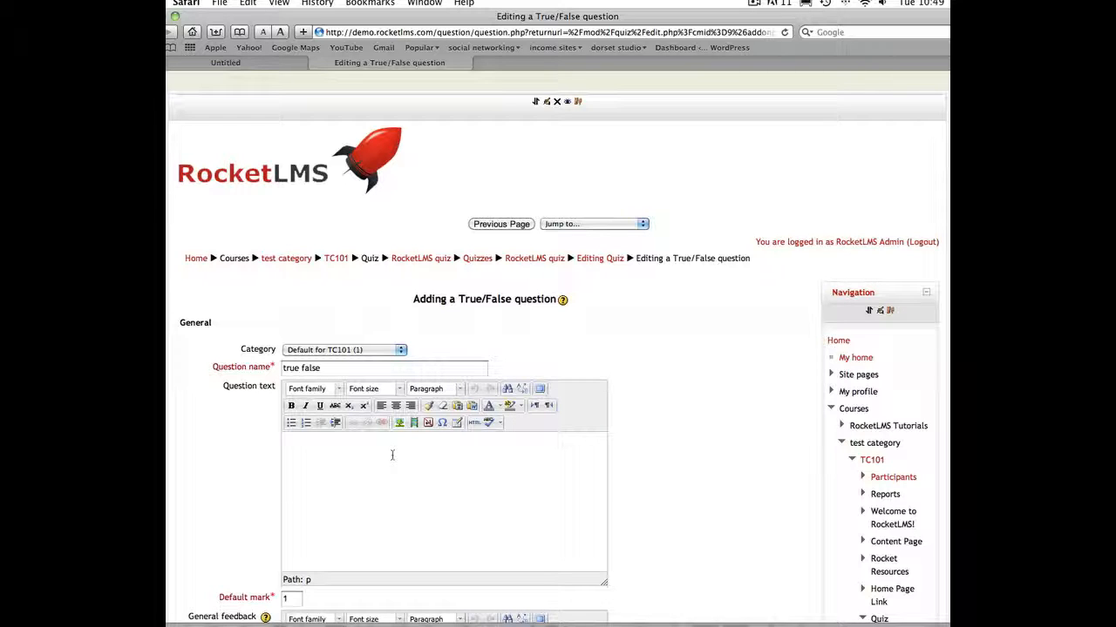
pyautogui.write('Moodle is an LMS')
# Set the correct answer of the true/false question to True
pyautogui.scroll(-5, 558, 348)
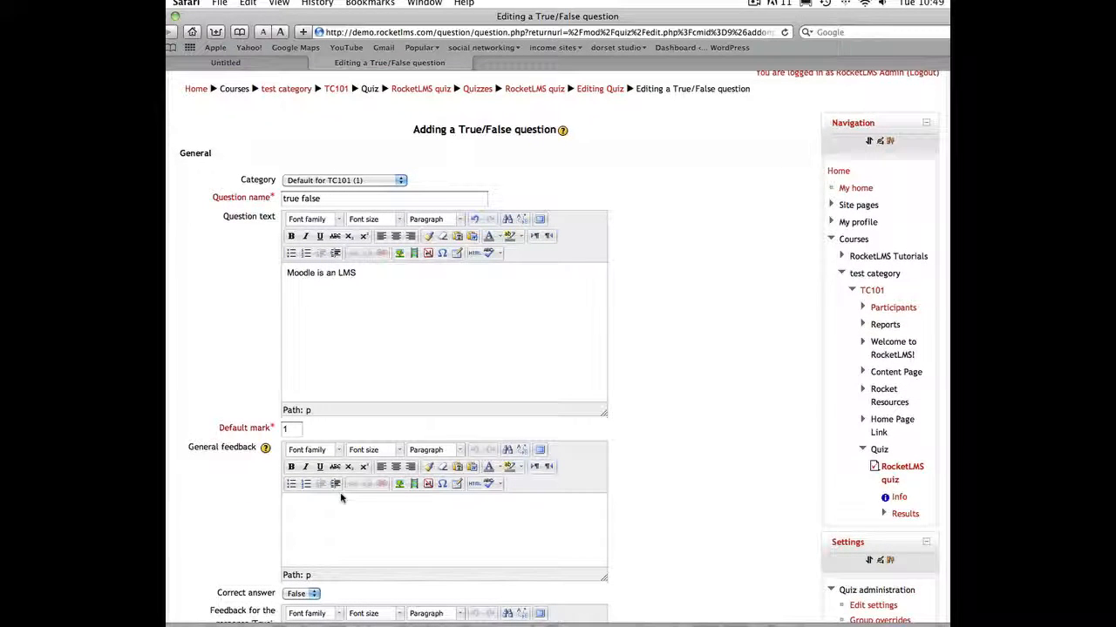
pyautogui.scroll(-4, 341, 498)
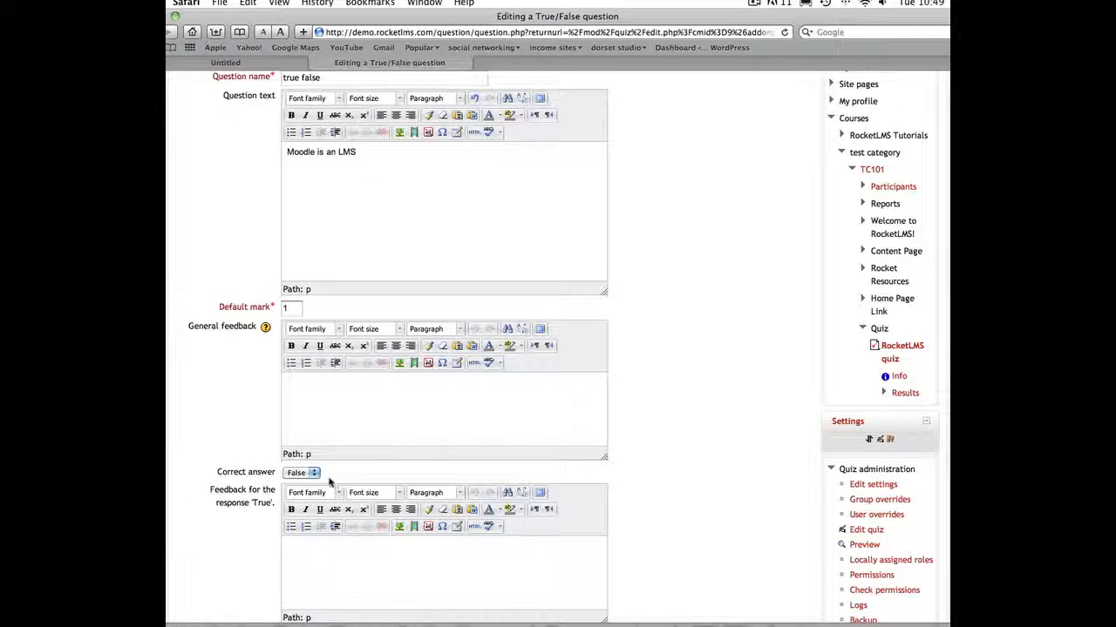
pyautogui.click(314, 475)
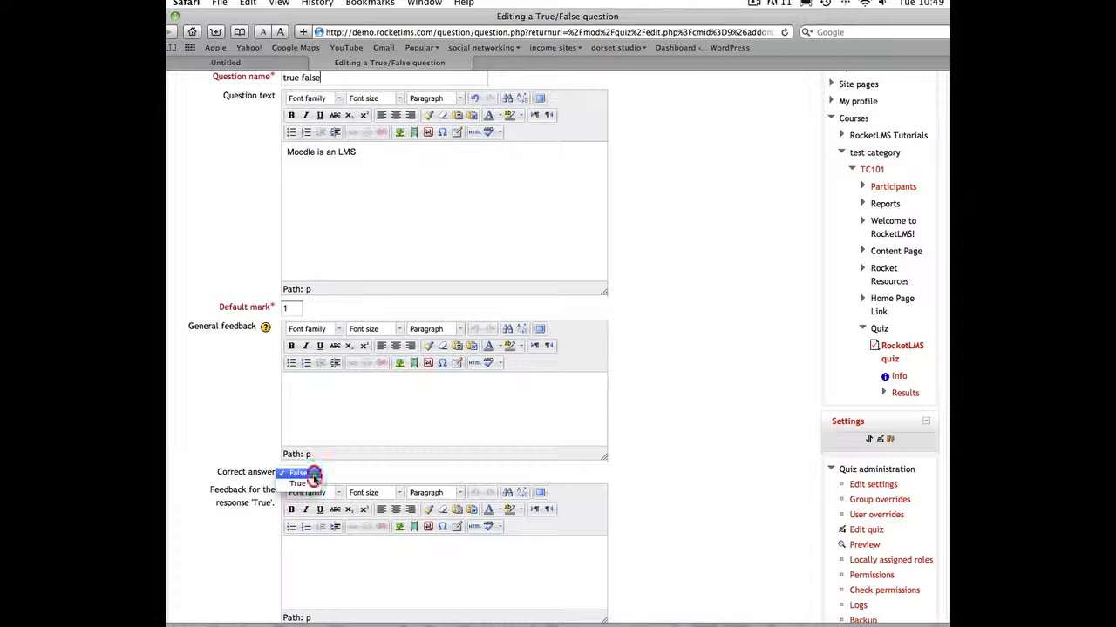
pyautogui.click(306, 485)
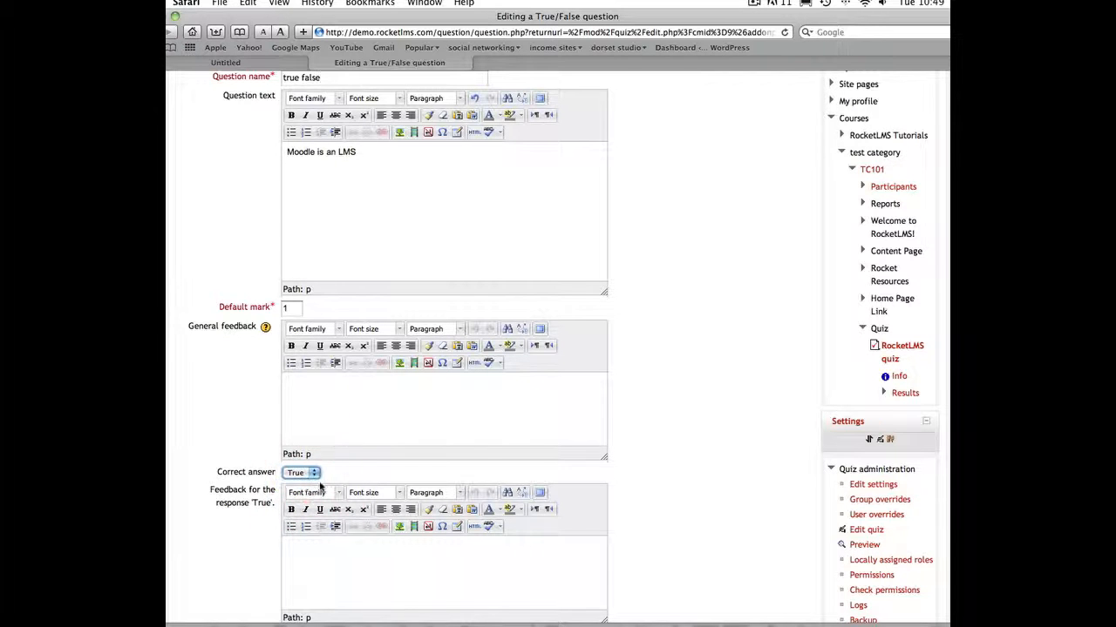
# Enter "well done" as the feedback for the response True and "wrong I'm afraid" for the response False
pyautogui.scroll(-3, 356, 480)
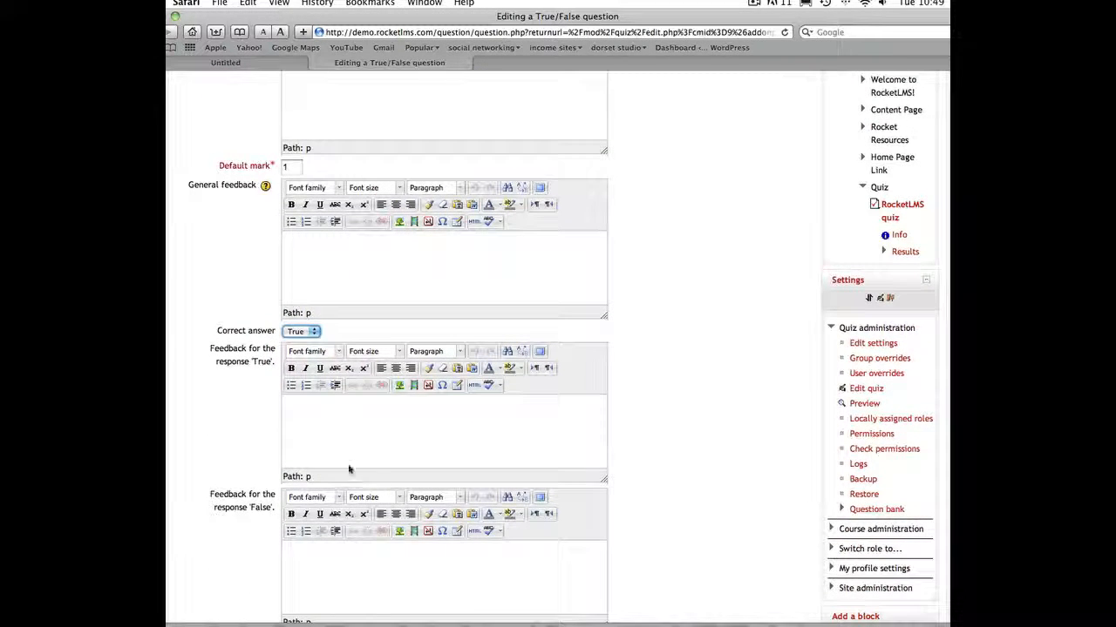
pyautogui.click(357, 420)
pyautogui.write('well done')
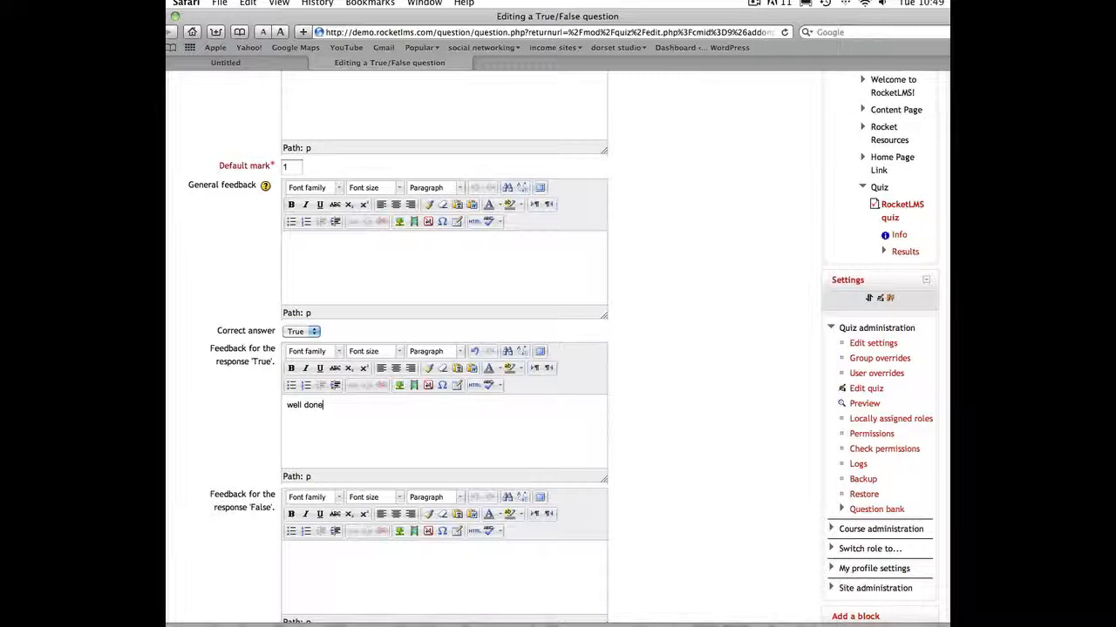
pyautogui.click(350, 549)
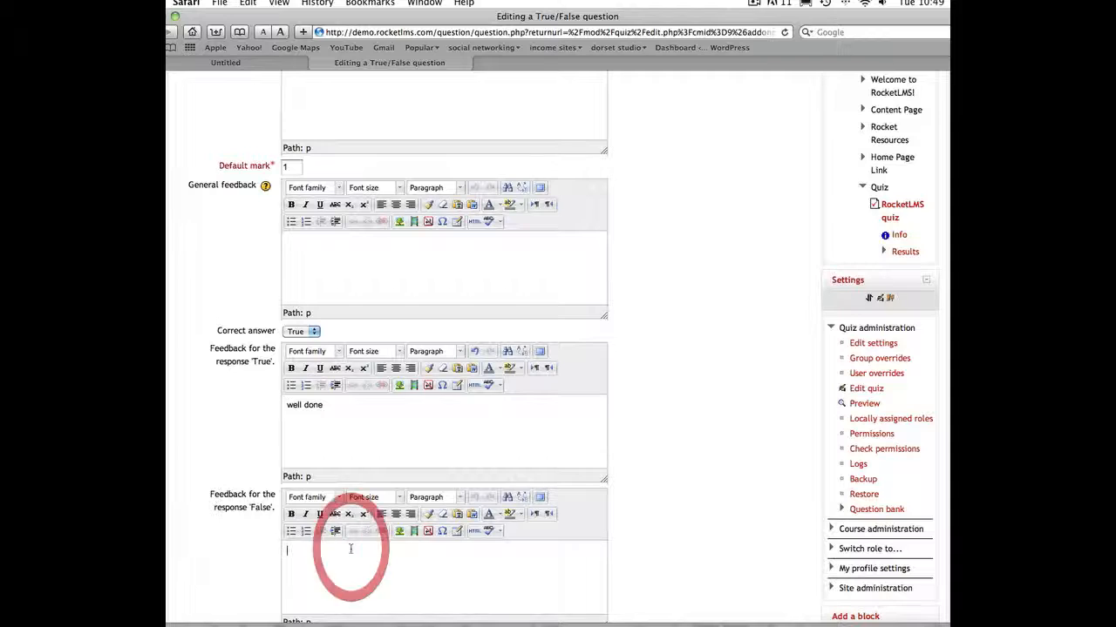
pyautogui.write('wrong')
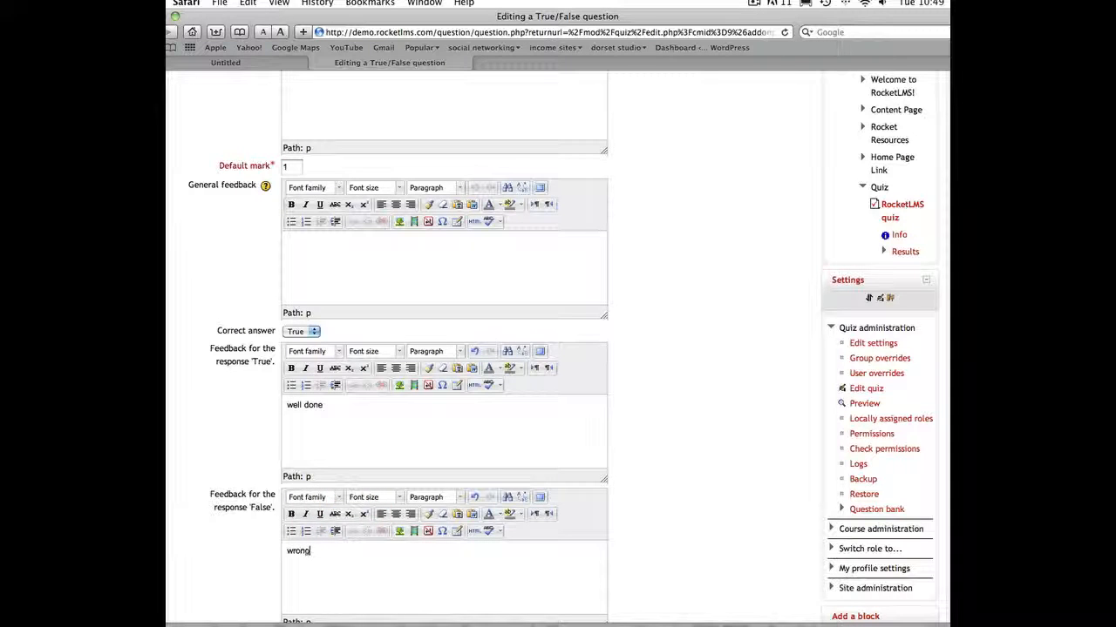
pyautogui.write(" I'm afraid")
# Tag the true/false question with "moodle" and save it to the quiz
pyautogui.scroll(-5, 379, 551)
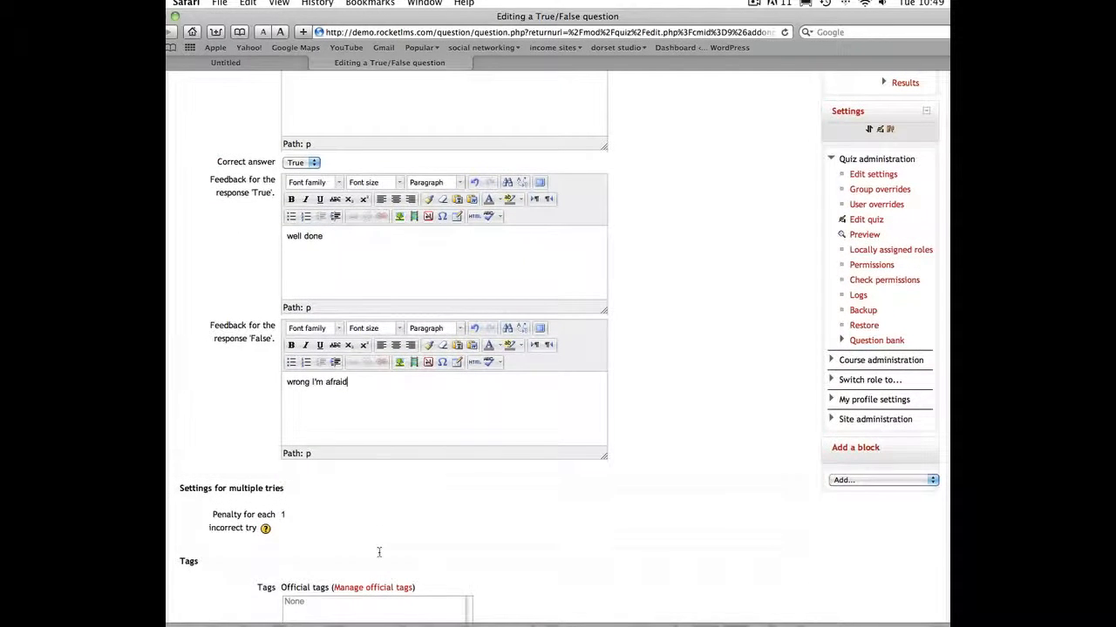
pyautogui.scroll(-4, 379, 551)
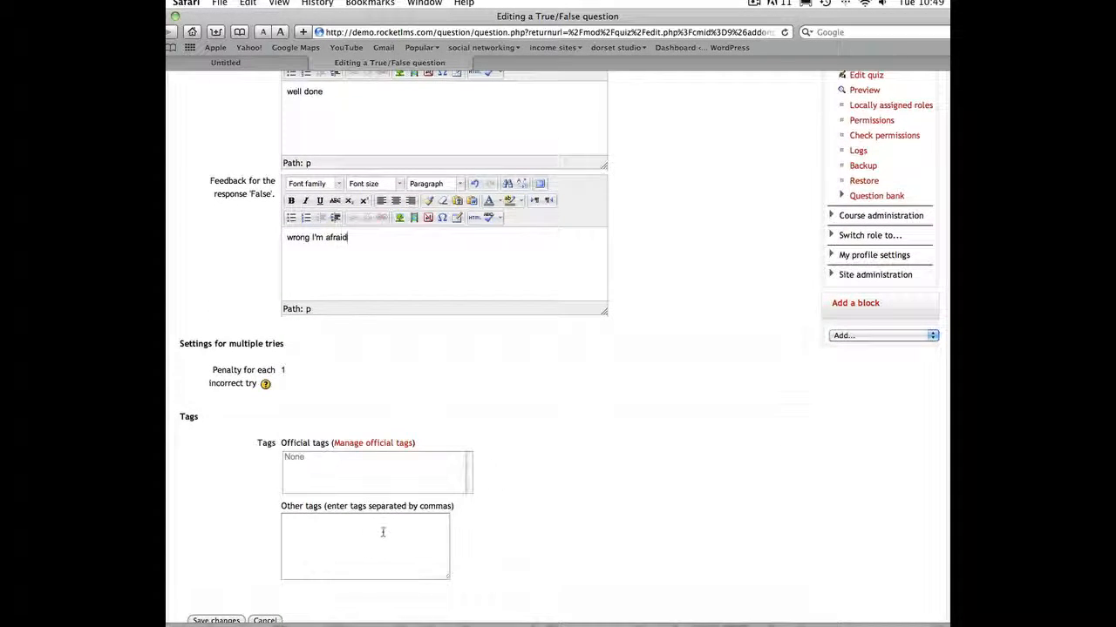
pyautogui.click(383, 531)
pyautogui.write('moodle')
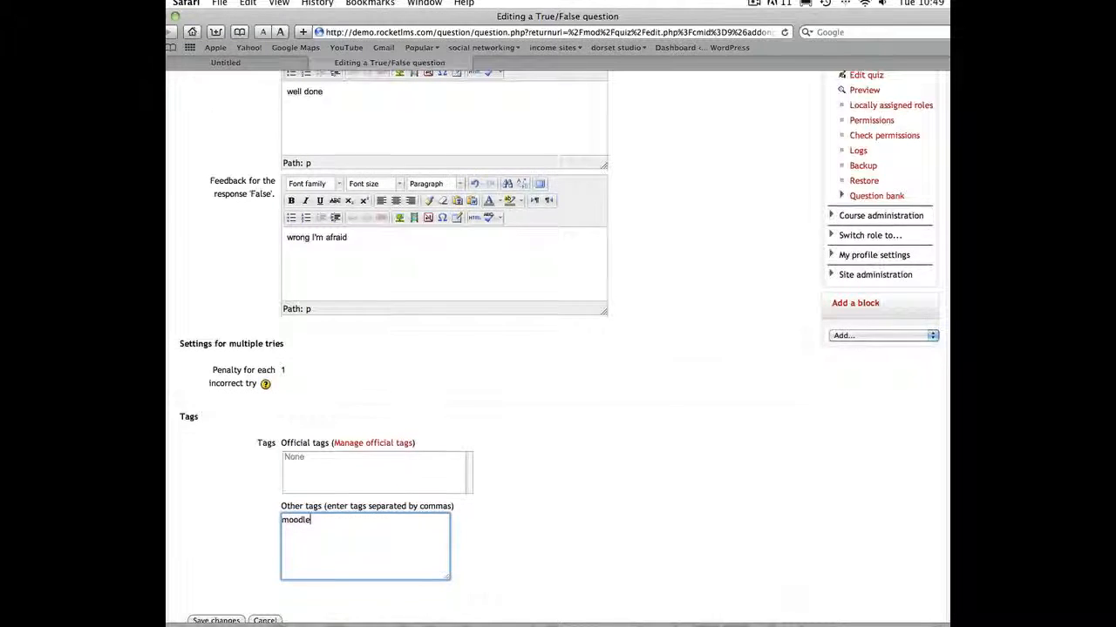
pyautogui.scroll(-3, 244, 523)
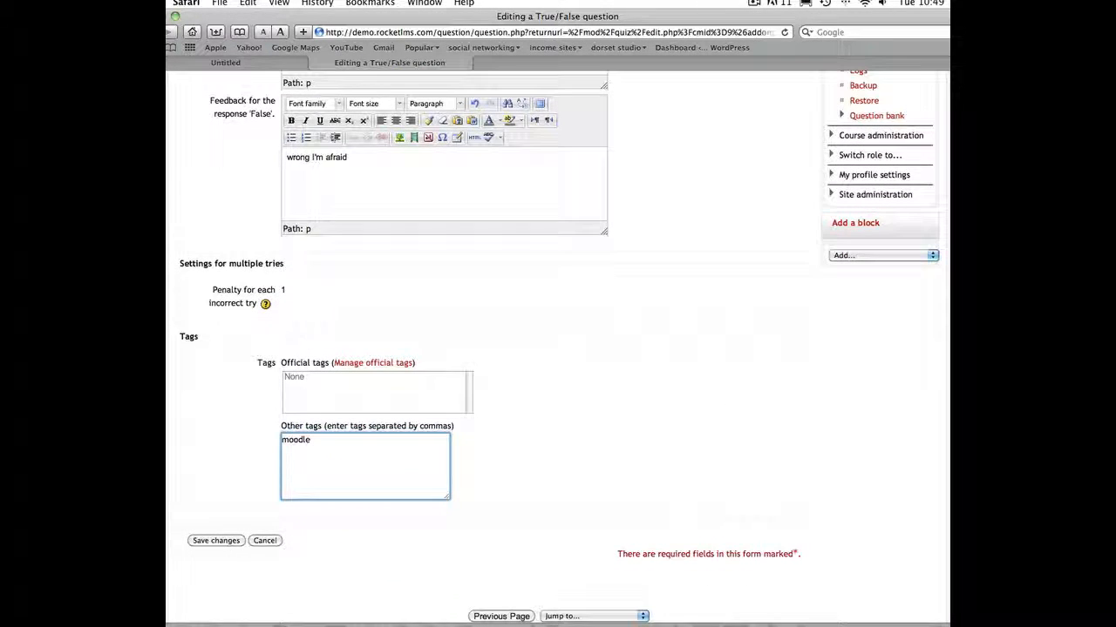
pyautogui.click(215, 540)
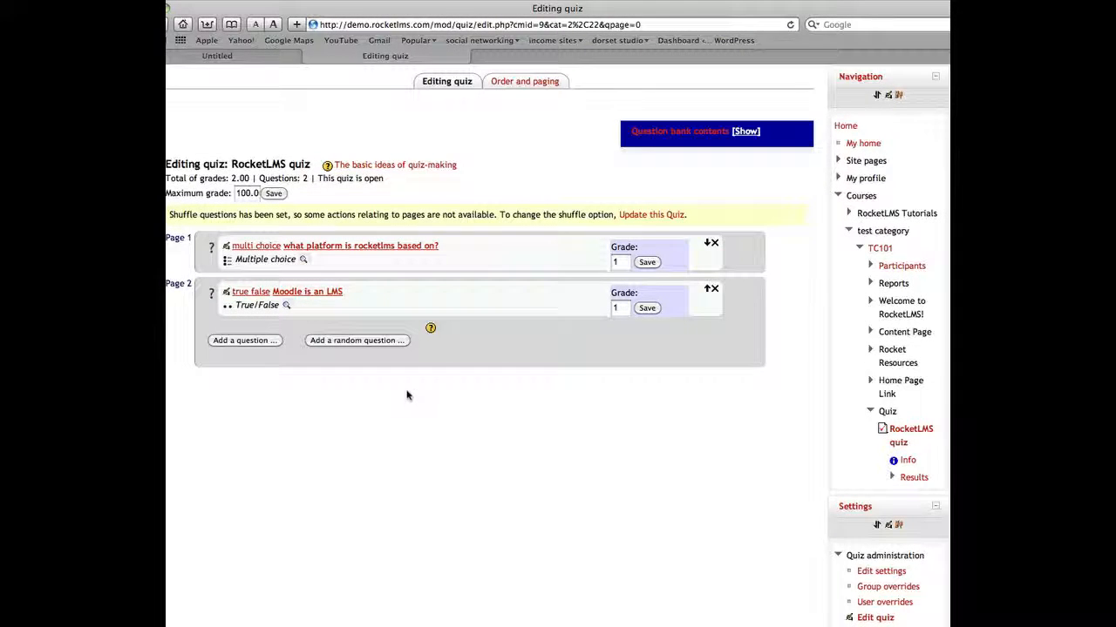
# Start adding a Matching question to the last page of the quiz and name it "matching"
pyautogui.click(246, 341)
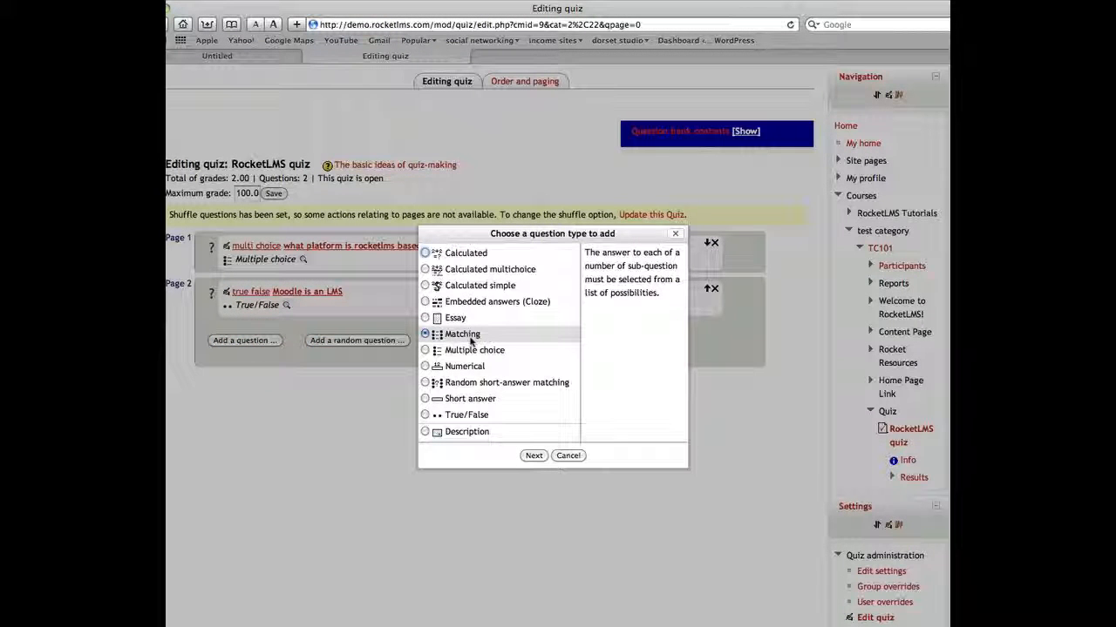
pyautogui.click(539, 459)
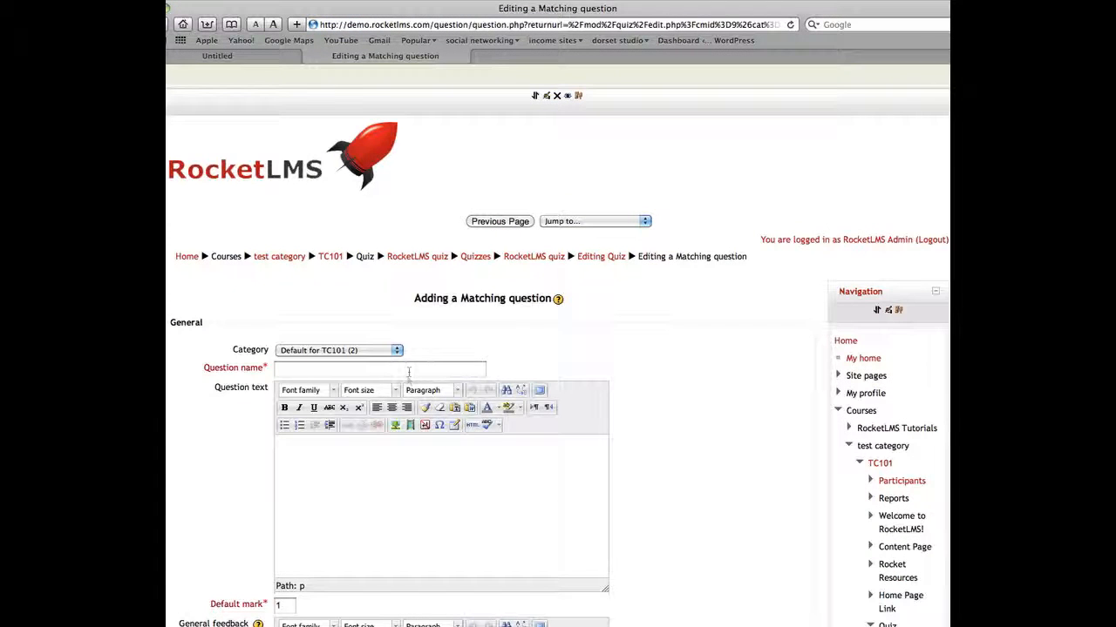
pyautogui.click(409, 368)
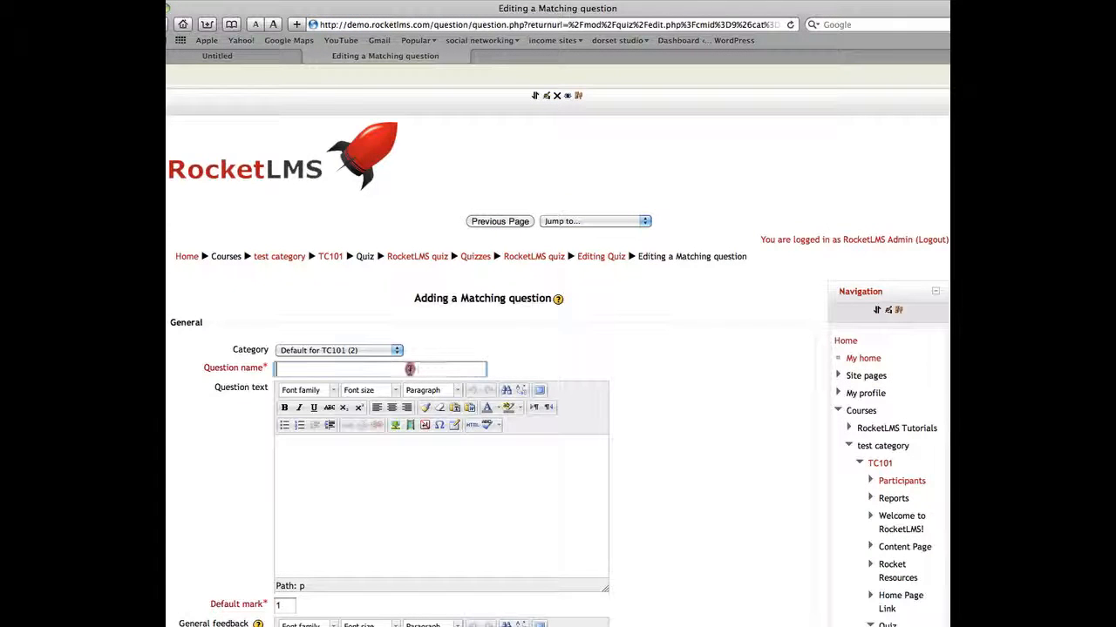
pyautogui.write('matc')
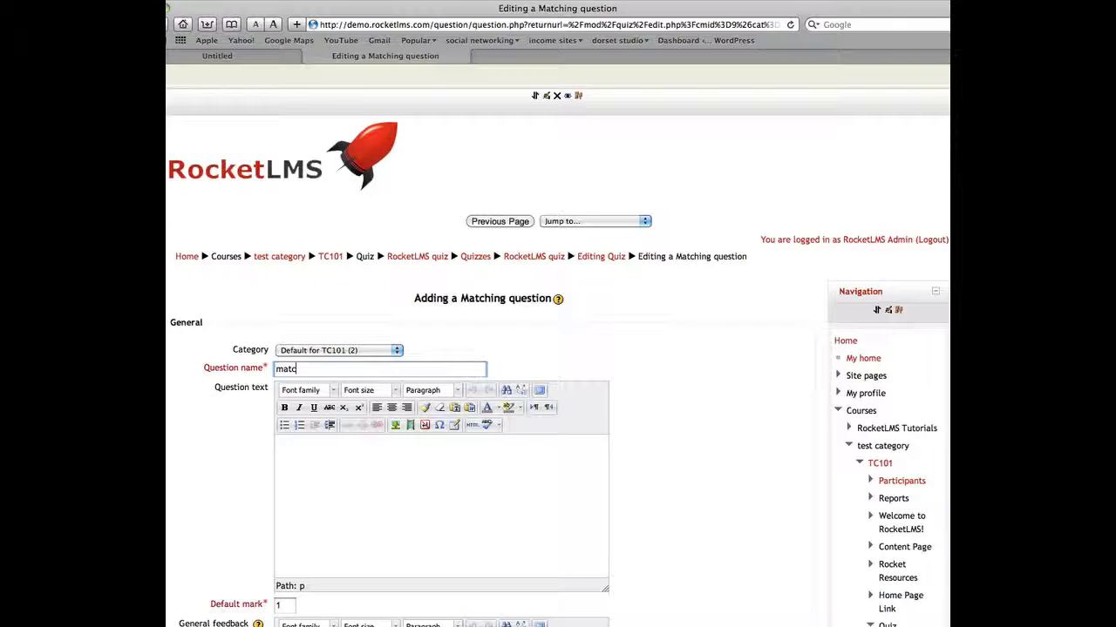
pyautogui.write('hing')
# Enter "please match the following questions to the correct answers" as the matching question's text
pyautogui.click(398, 452)
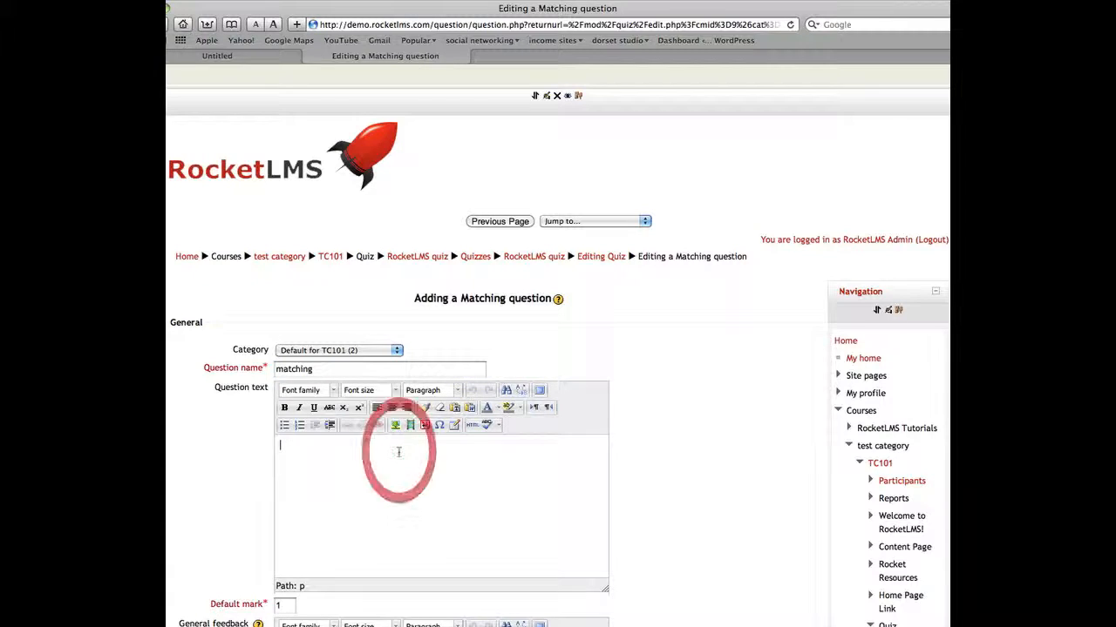
pyautogui.scroll(-2, 400, 452)
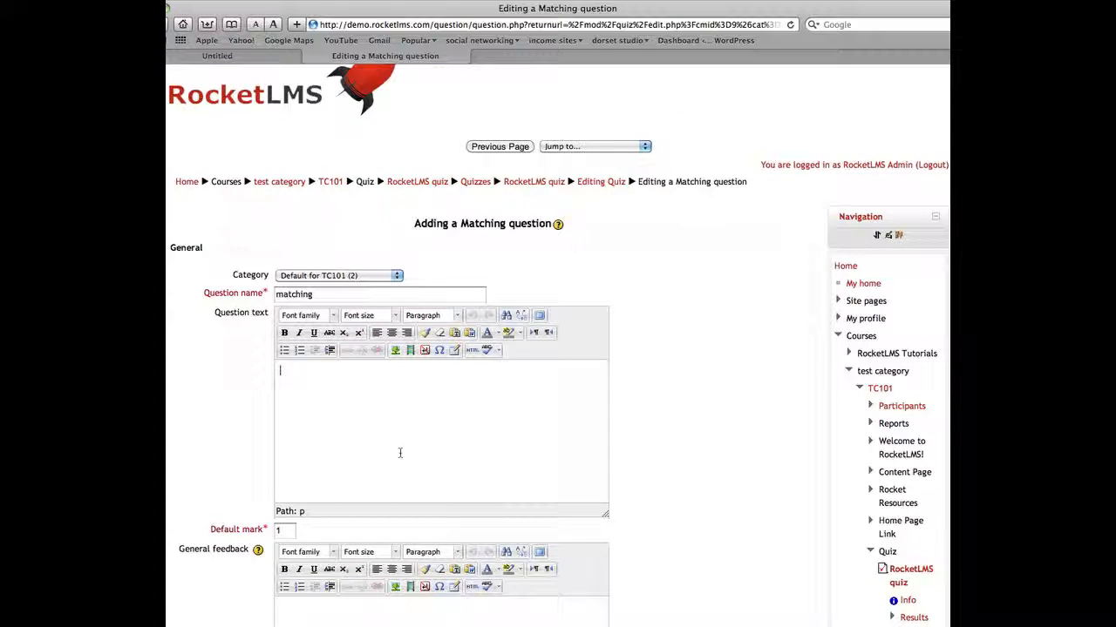
pyautogui.write('please match the following q')
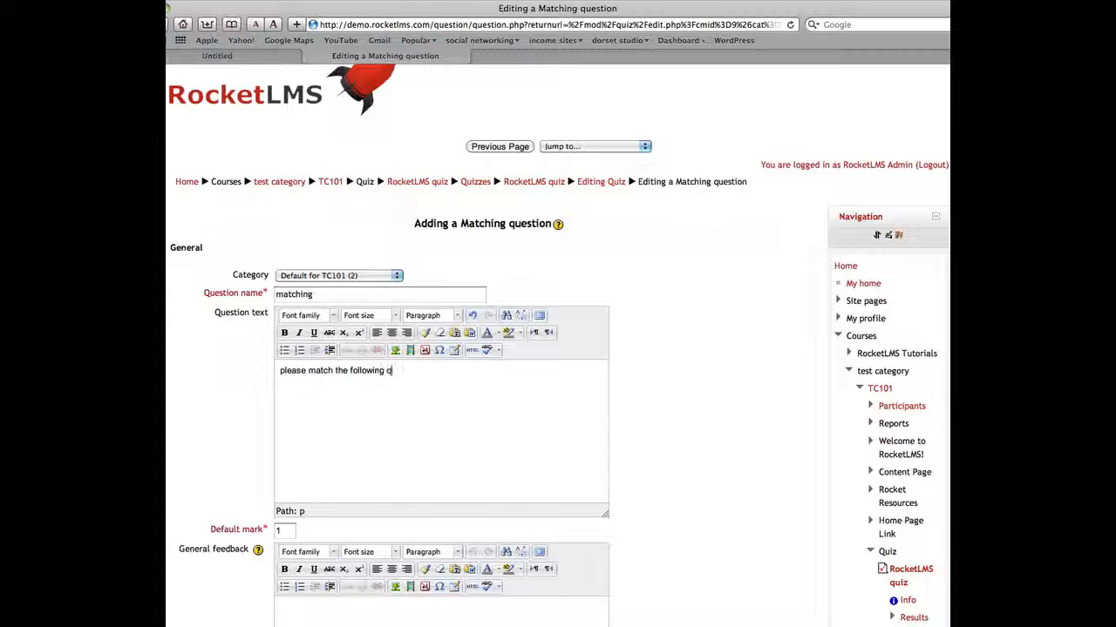
pyautogui.write('uestions to the correct an')
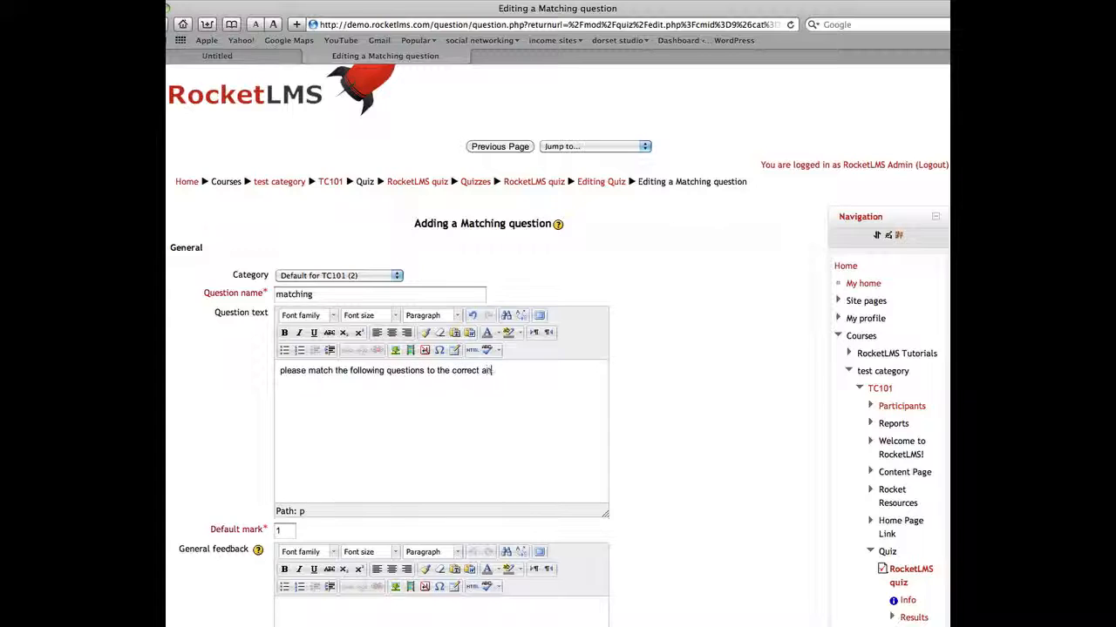
pyautogui.write('swers')
# Enter "LMS stands for ....." as the text of Question 1 in the matching question's available choices
pyautogui.scroll(-5, 558, 348)
pyautogui.scroll(-8, 557, 348)
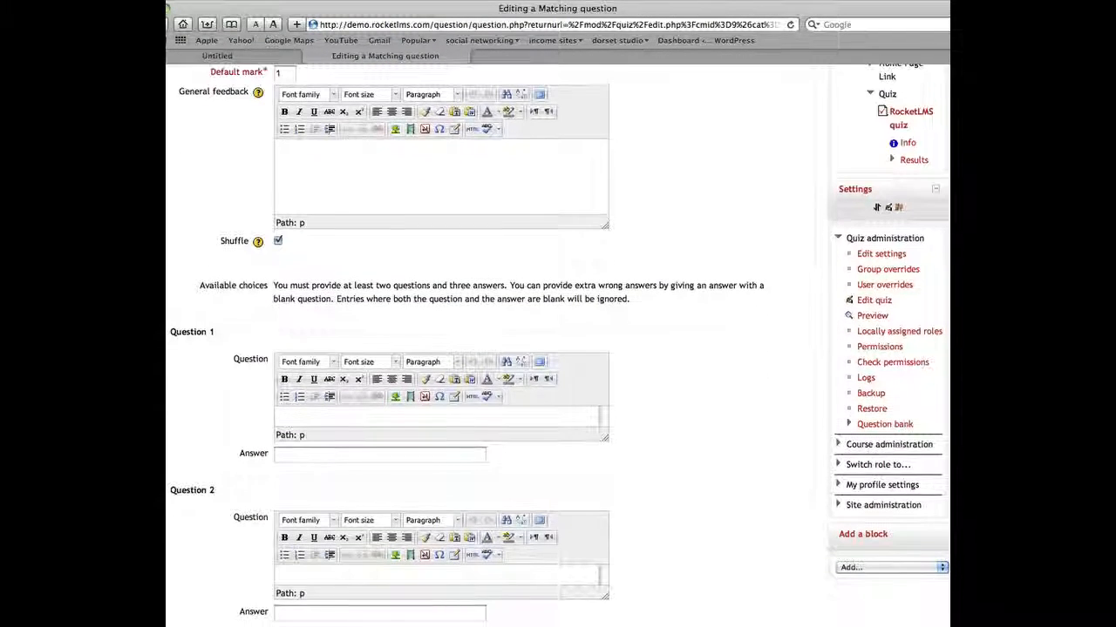
pyautogui.click(307, 421)
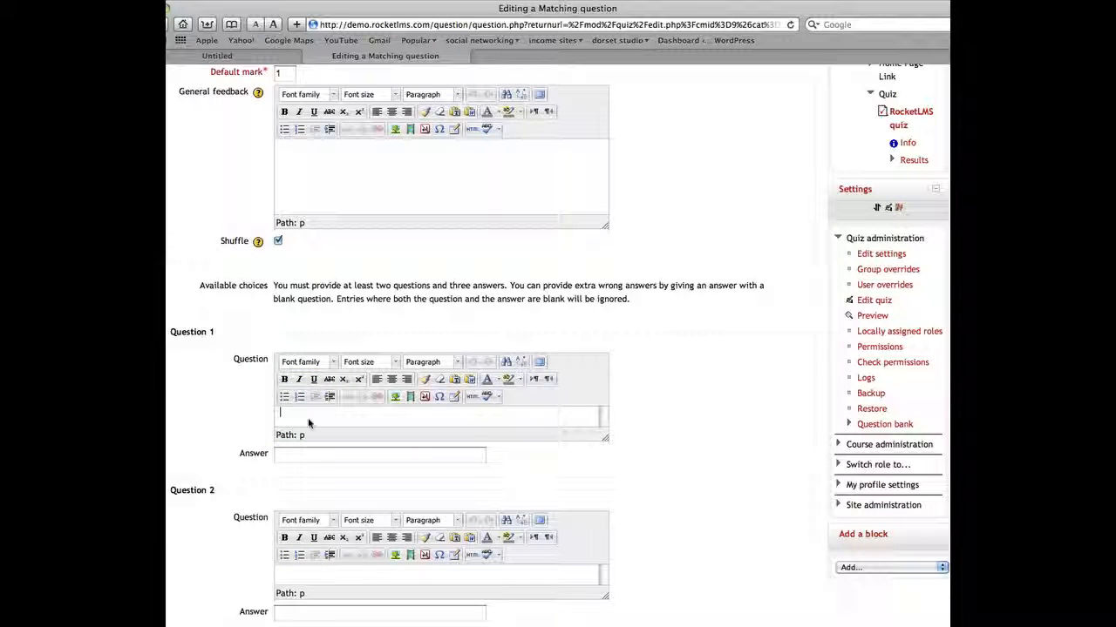
pyautogui.write('LMS ')
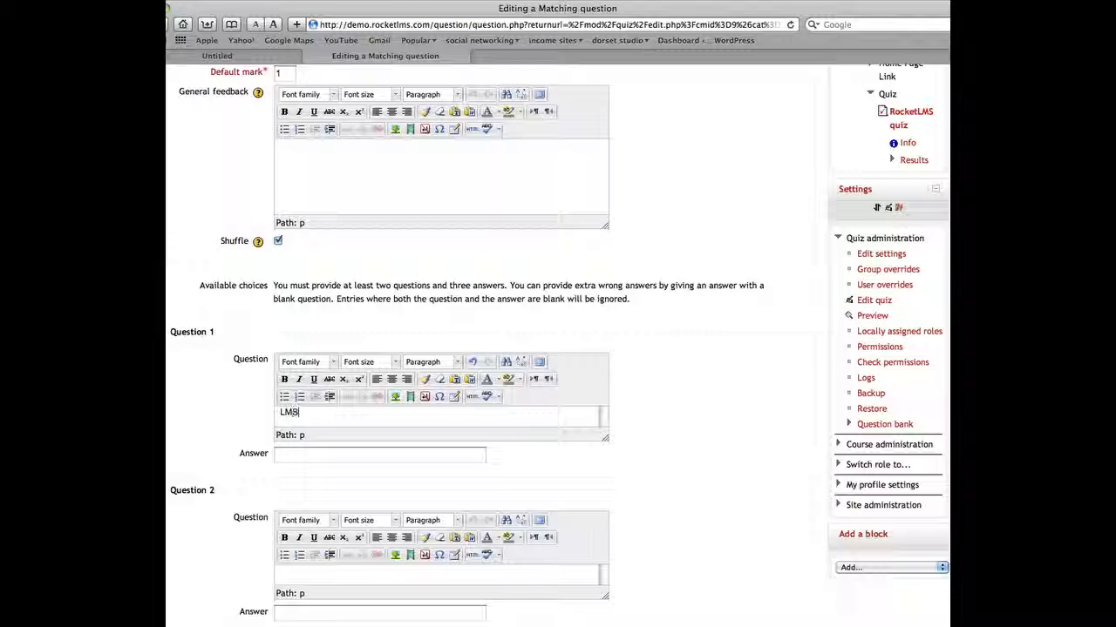
pyautogui.write('stands for .....')
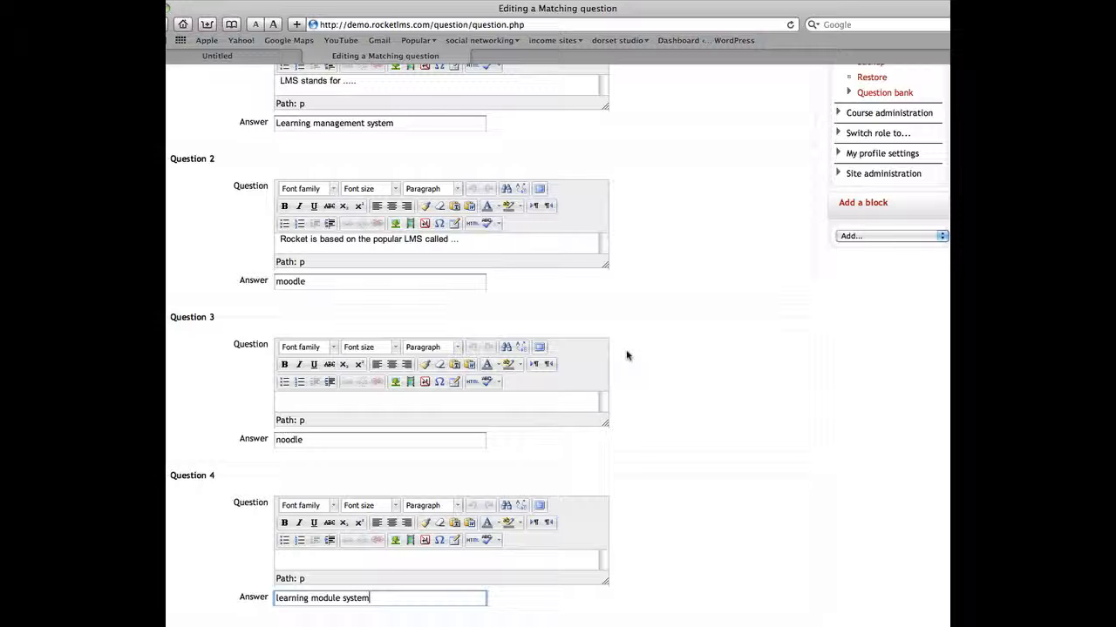
# Look through the matching question's remaining choices, combined feedback fields, penalty setting for multiple tries and hints
pyautogui.scroll(1, 624, 288)
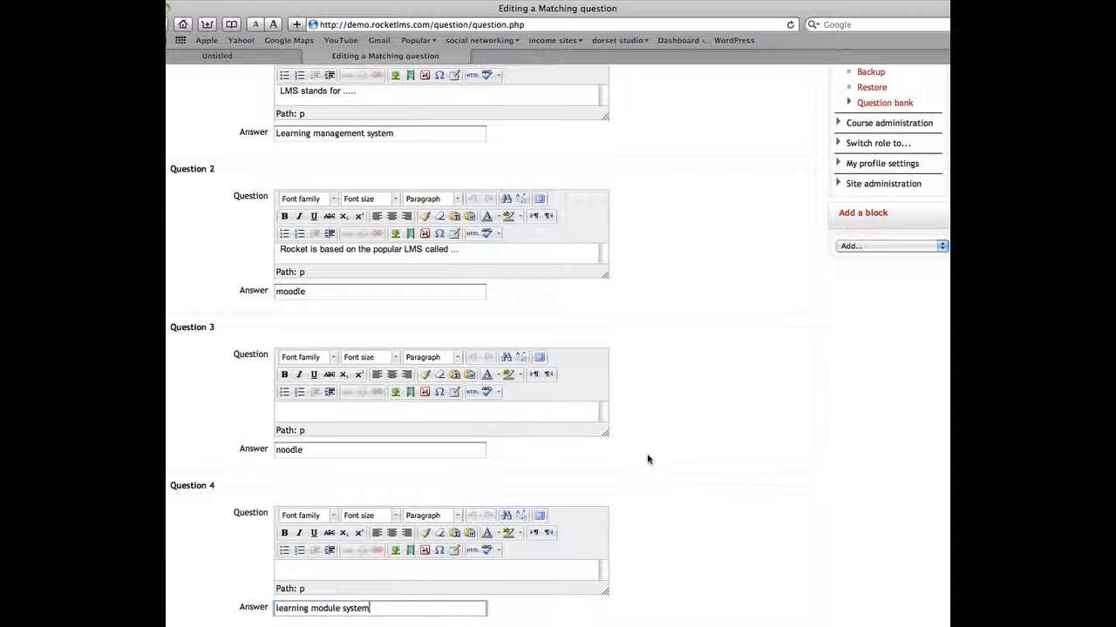
pyautogui.scroll(-3, 648, 461)
pyautogui.scroll(-10, 648, 461)
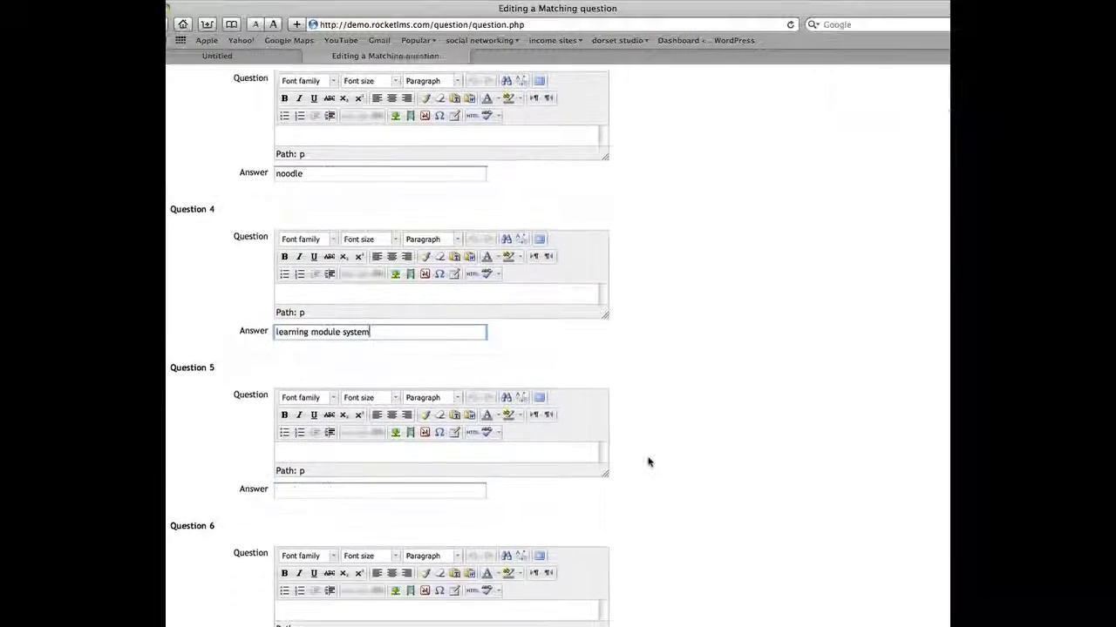
pyautogui.scroll(-2, 647, 461)
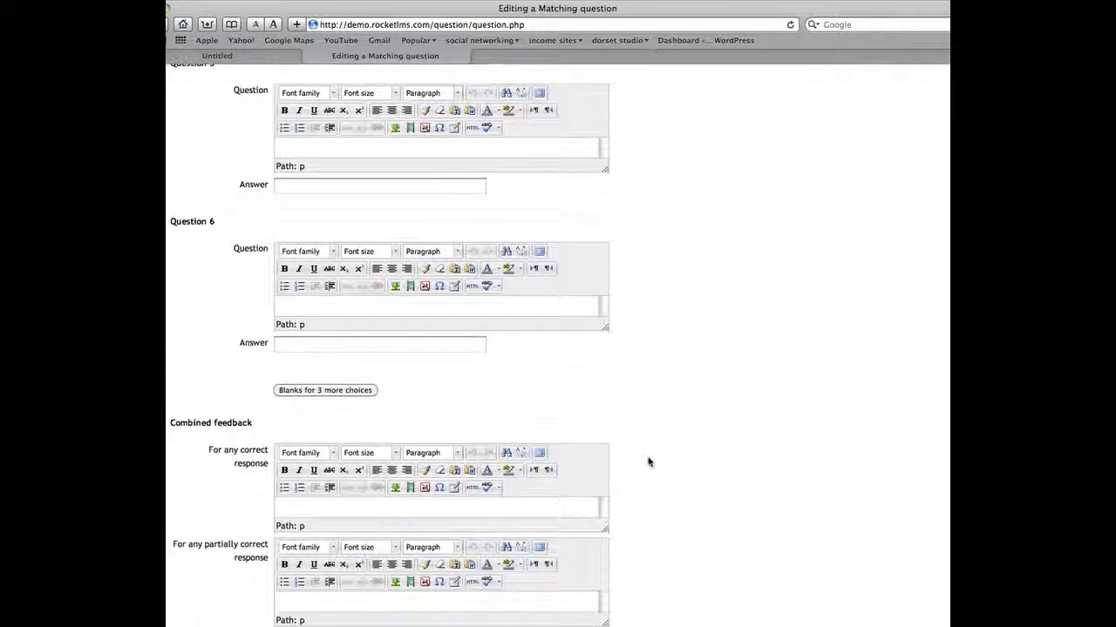
pyautogui.scroll(-2, 693, 457)
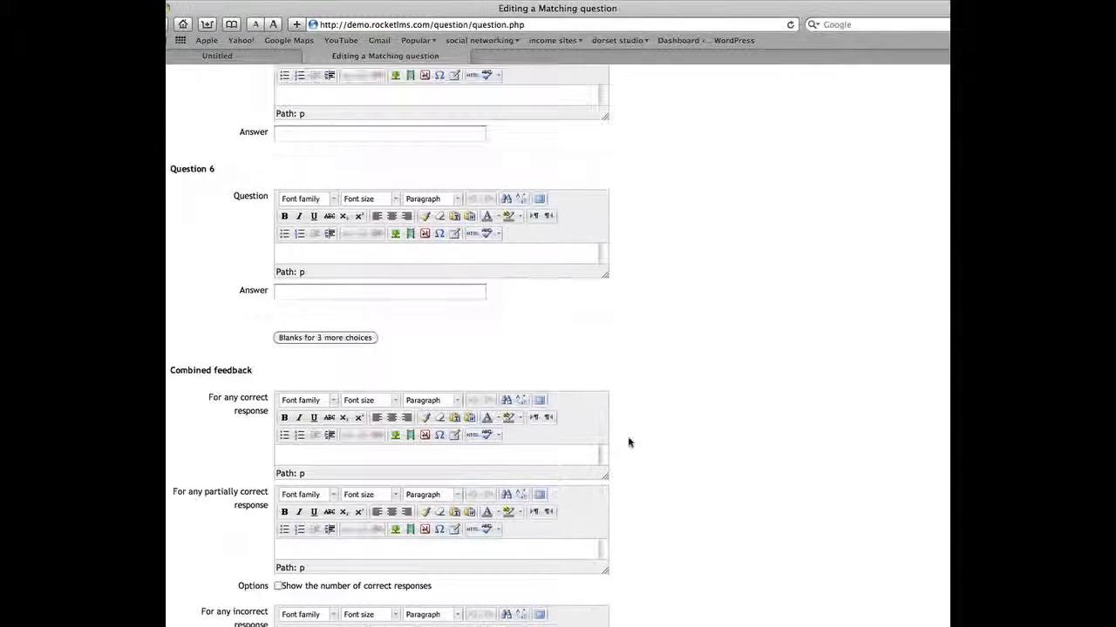
pyautogui.scroll(-2, 630, 442)
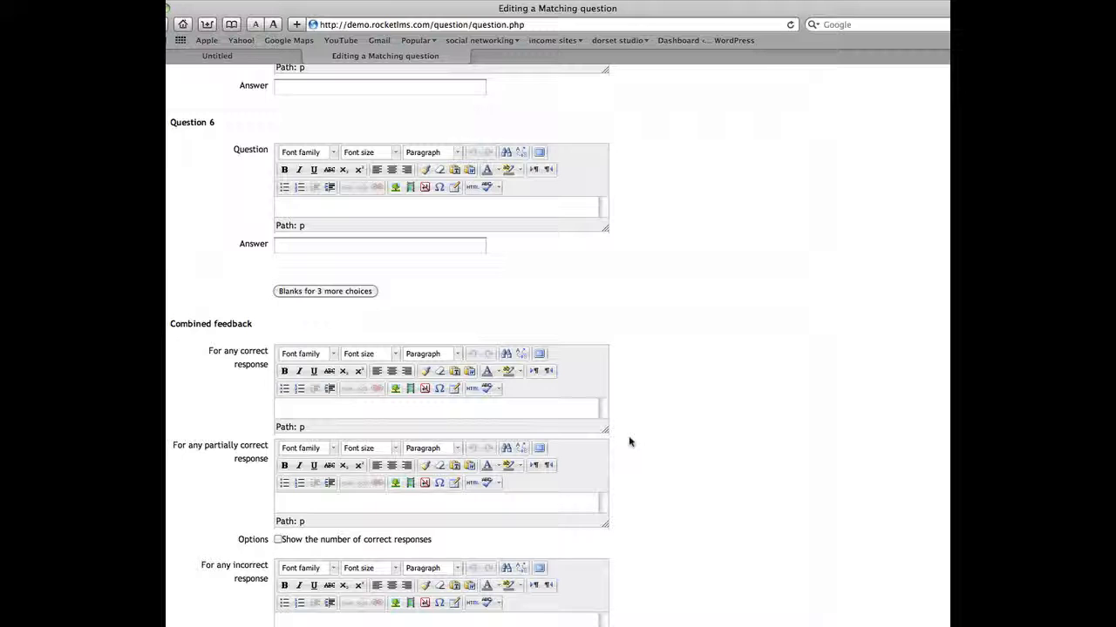
pyautogui.scroll(-7, 630, 442)
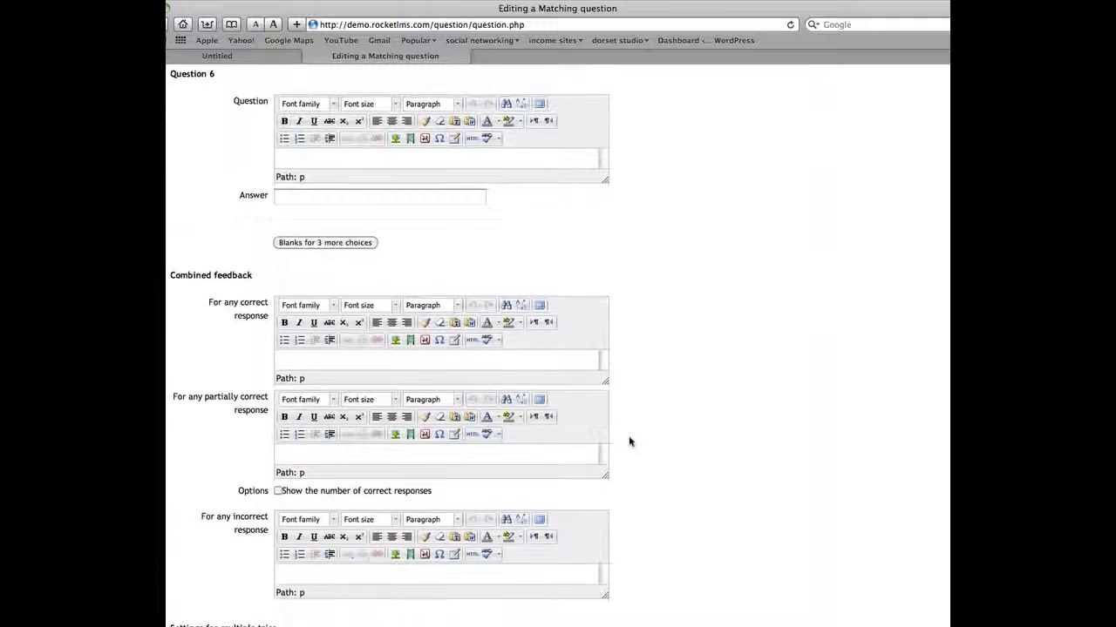
pyautogui.scroll(-5, 630, 442)
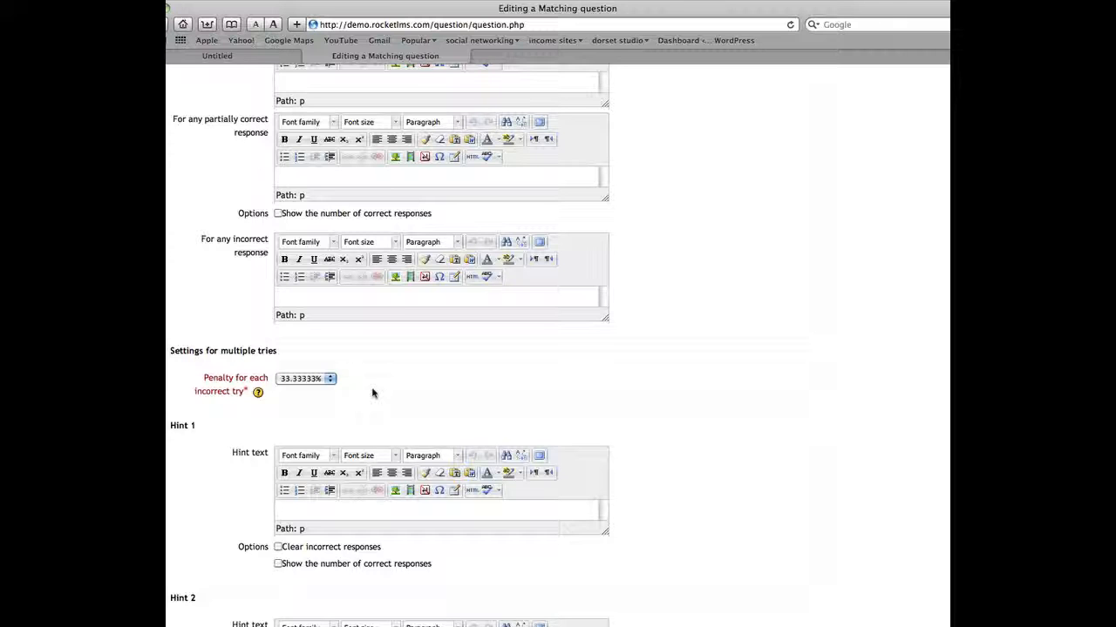
pyautogui.scroll(-4, 666, 457)
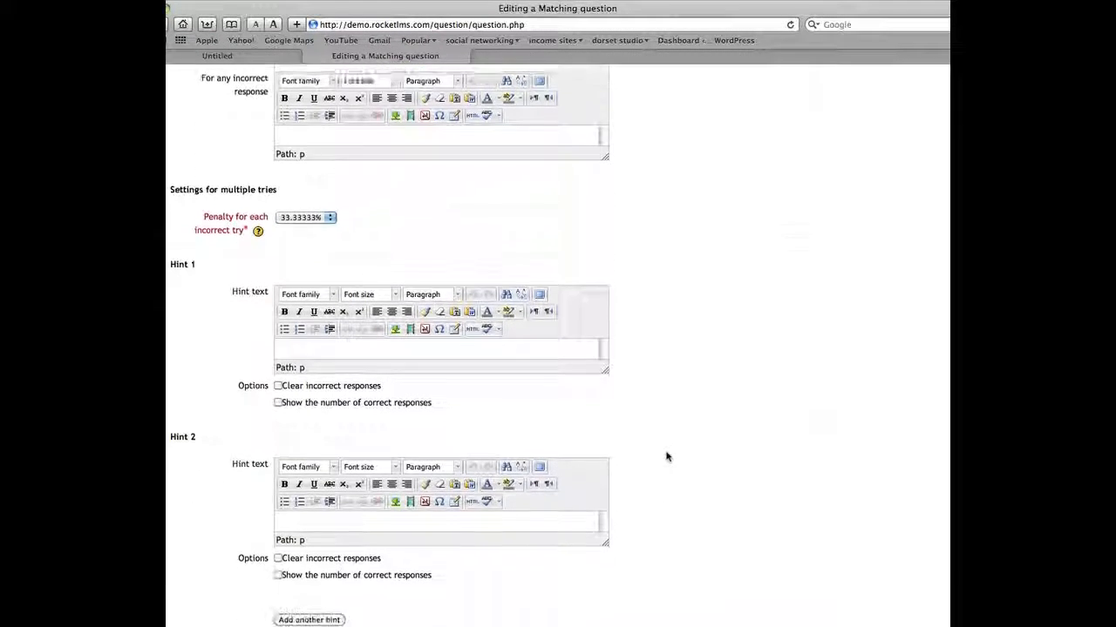
# Tag the matching question with "moodle" and save it to the quiz
pyautogui.scroll(-7, 666, 457)
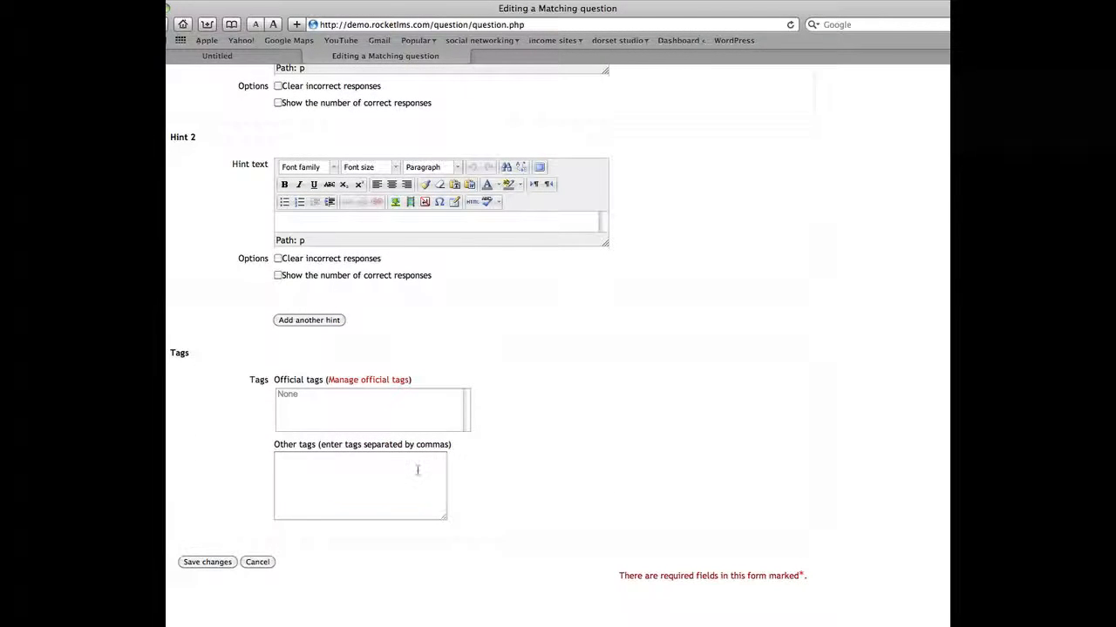
pyautogui.click(416, 468)
pyautogui.write('moodle')
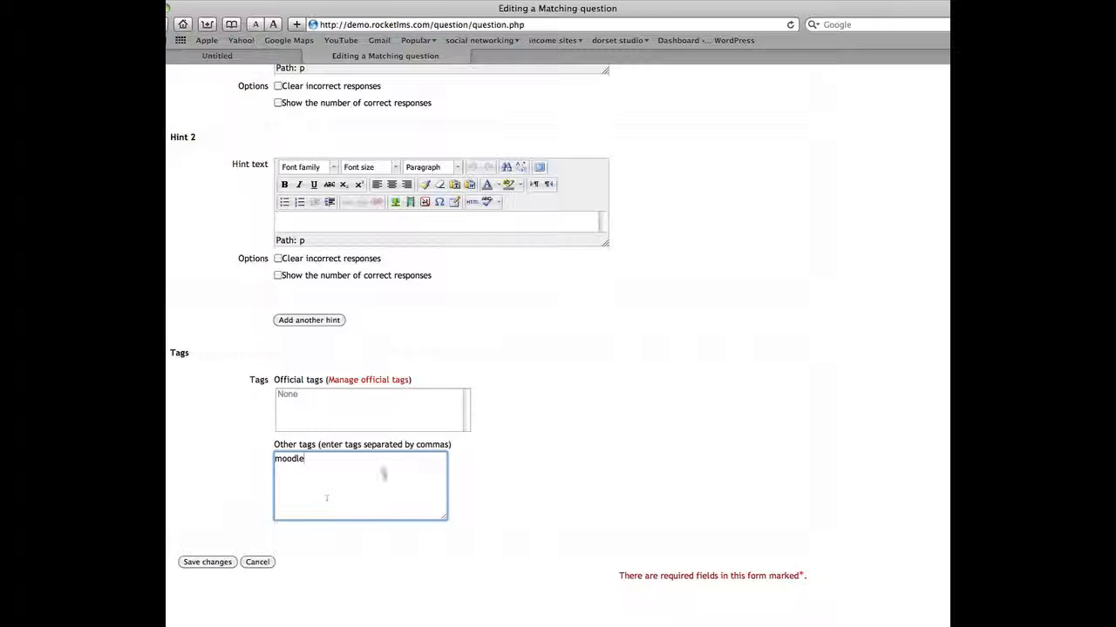
pyautogui.click(210, 563)
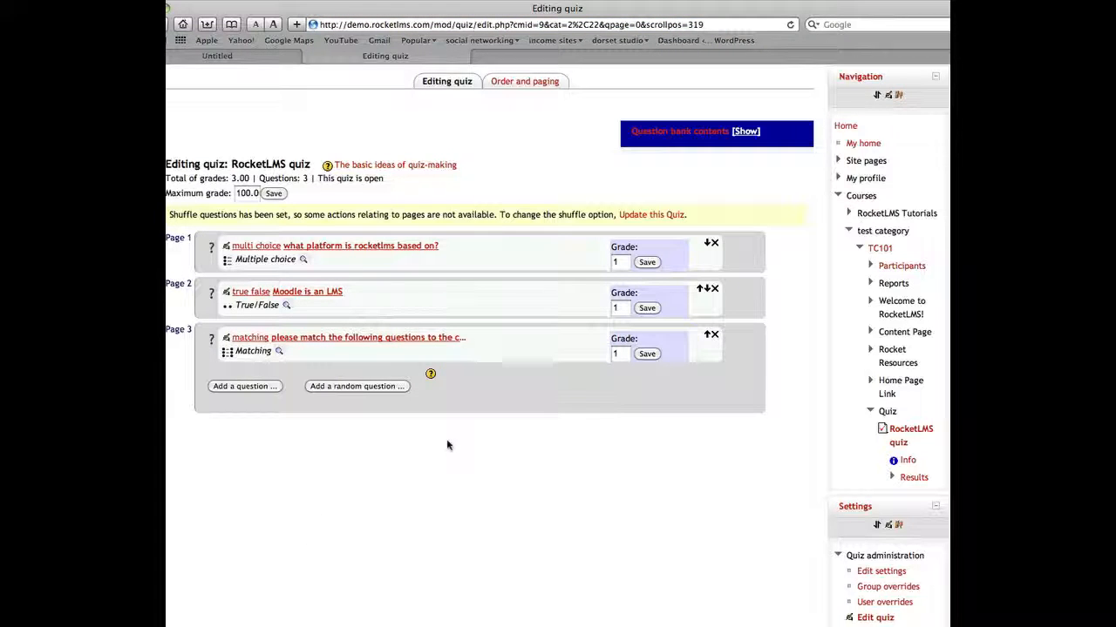
# Start adding a Short answer question after the matching question on page 3 of the quiz
pyautogui.click(259, 387)
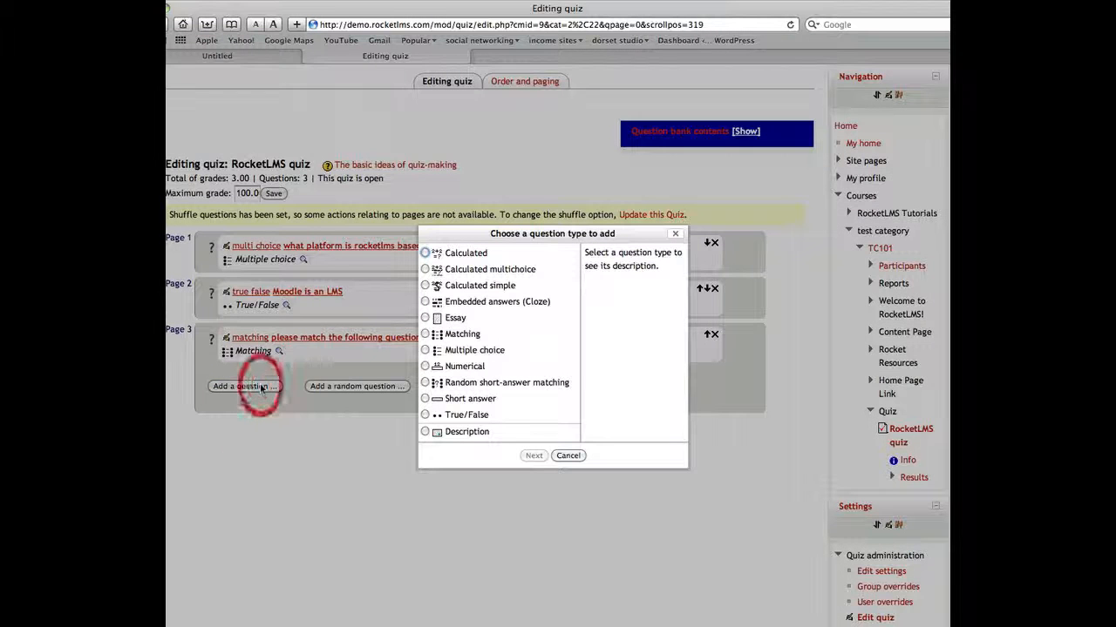
pyautogui.click(425, 398)
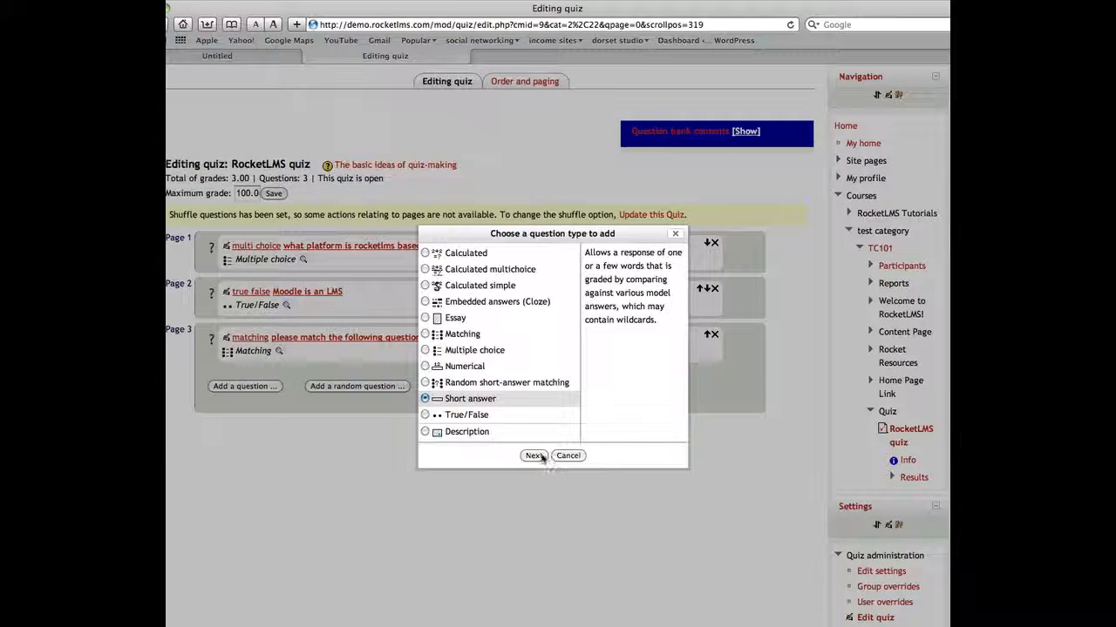
pyautogui.click(534, 455)
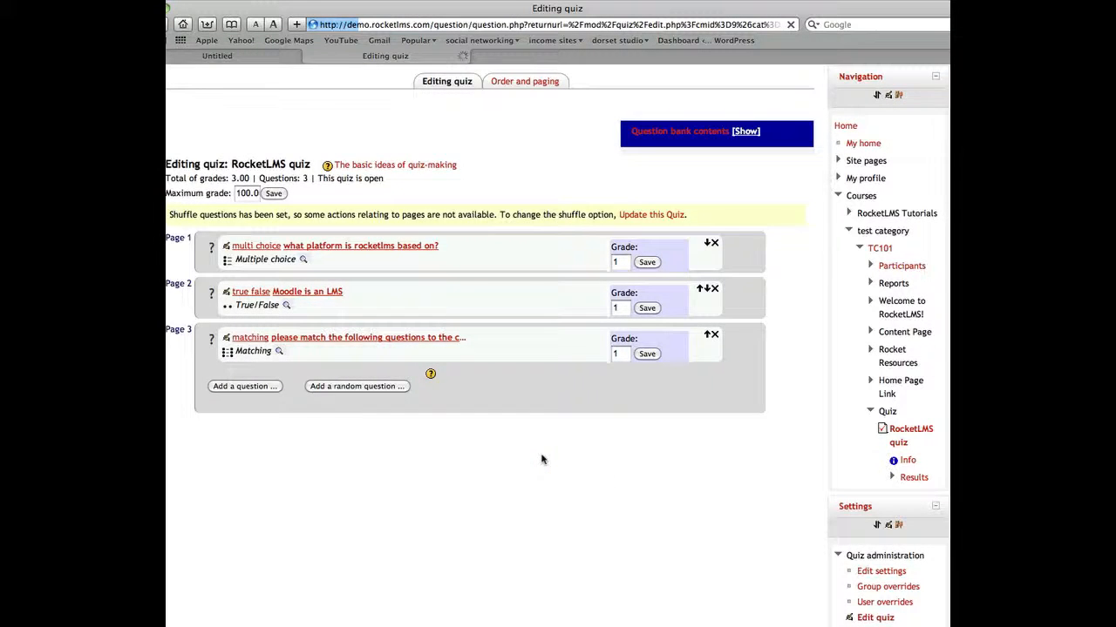
# Name the short answer question "short answer" and enter "LMS stands for..." as its question text
pyautogui.click(435, 368)
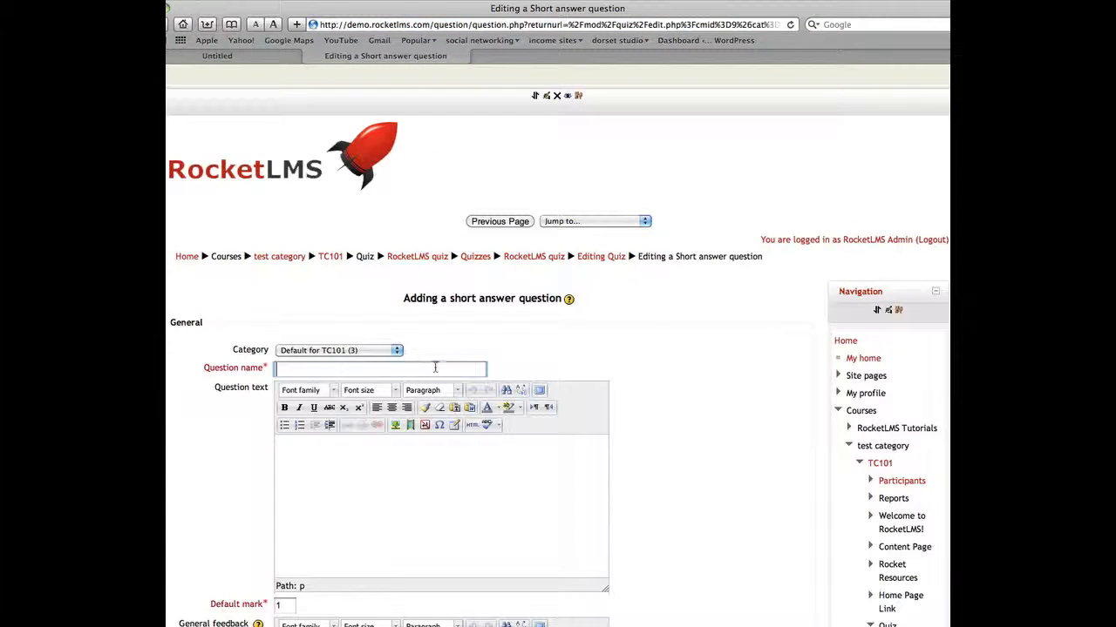
pyautogui.write('short answer')
pyautogui.click(438, 446)
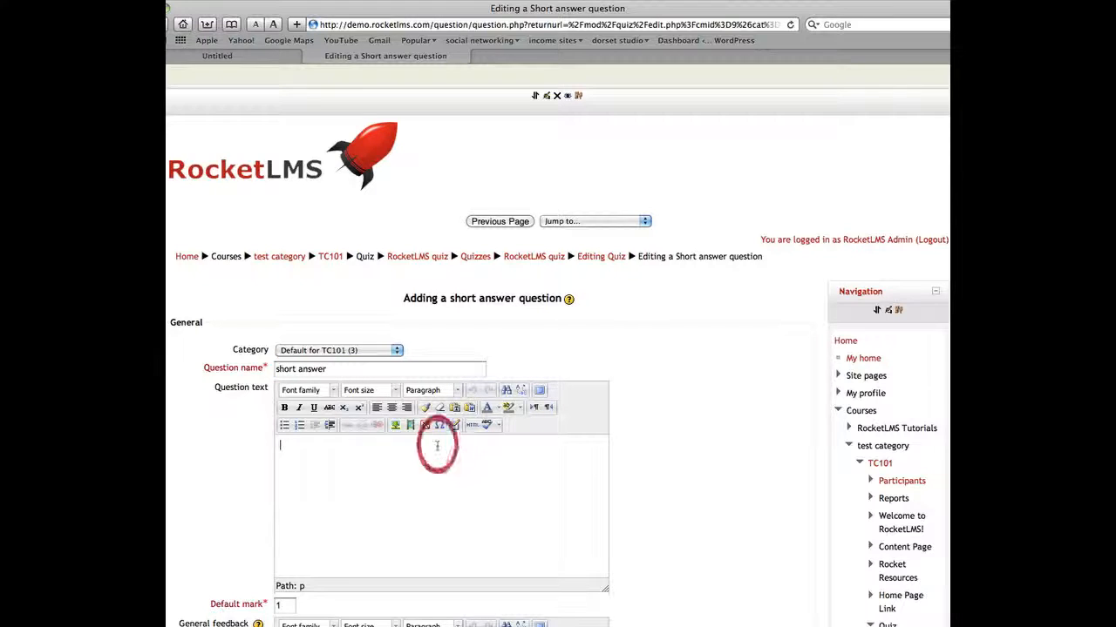
pyautogui.write('LMS stan')
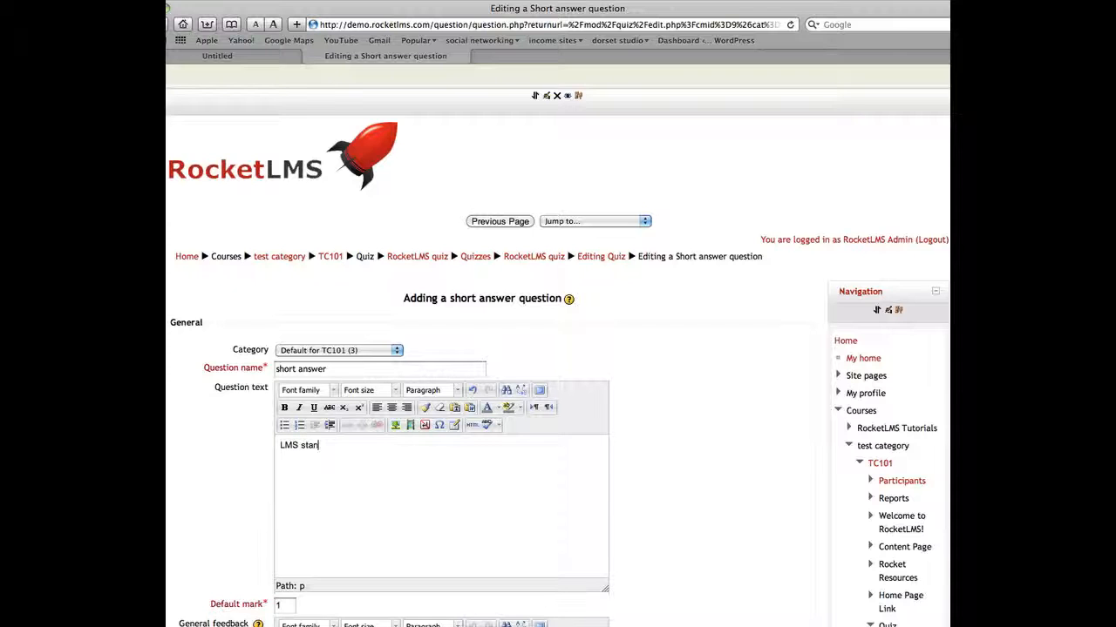
pyautogui.write('ds for...')
# Enter "Learning Management System" as Answer 1 of the short answer question with the feedback "well done"
pyautogui.scroll(-5, 439, 445)
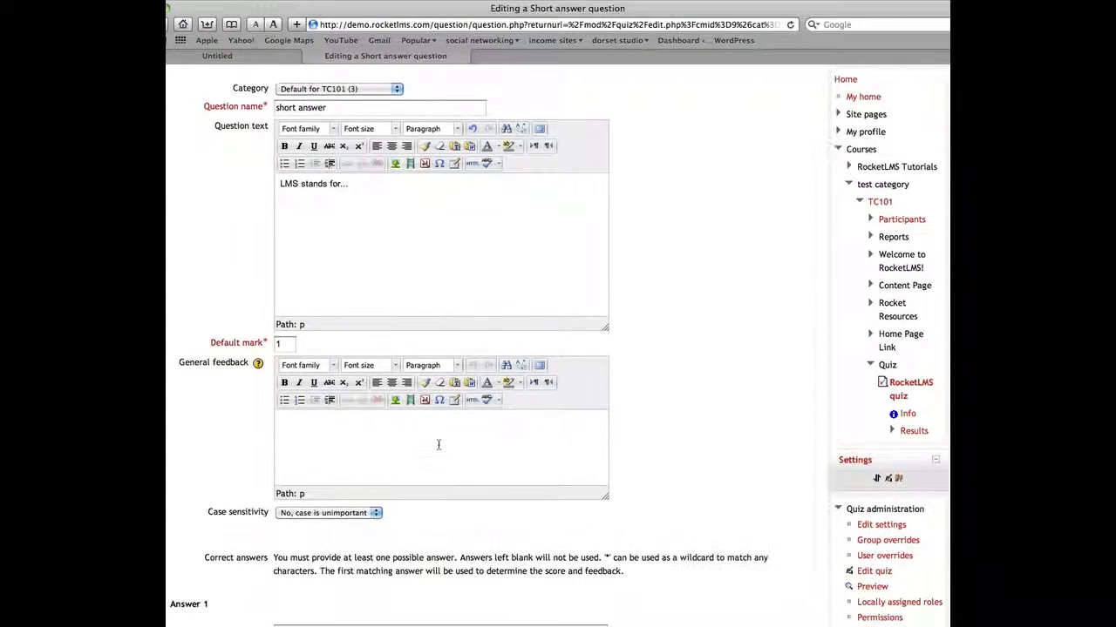
pyautogui.scroll(-3, 438, 446)
pyautogui.click(423, 465)
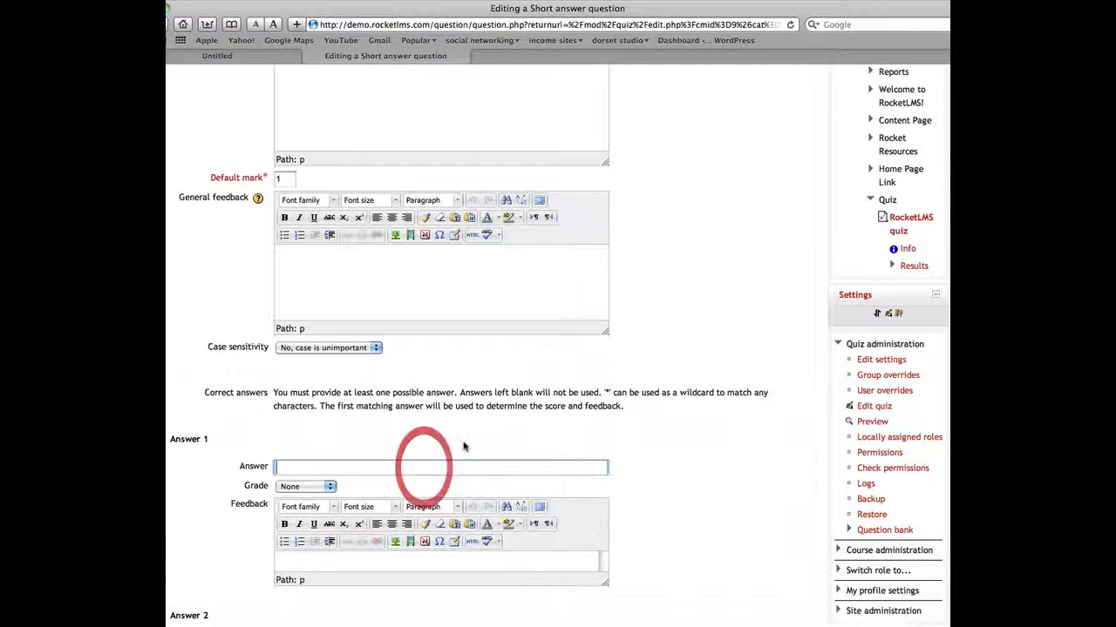
pyautogui.write('Learning Managemen')
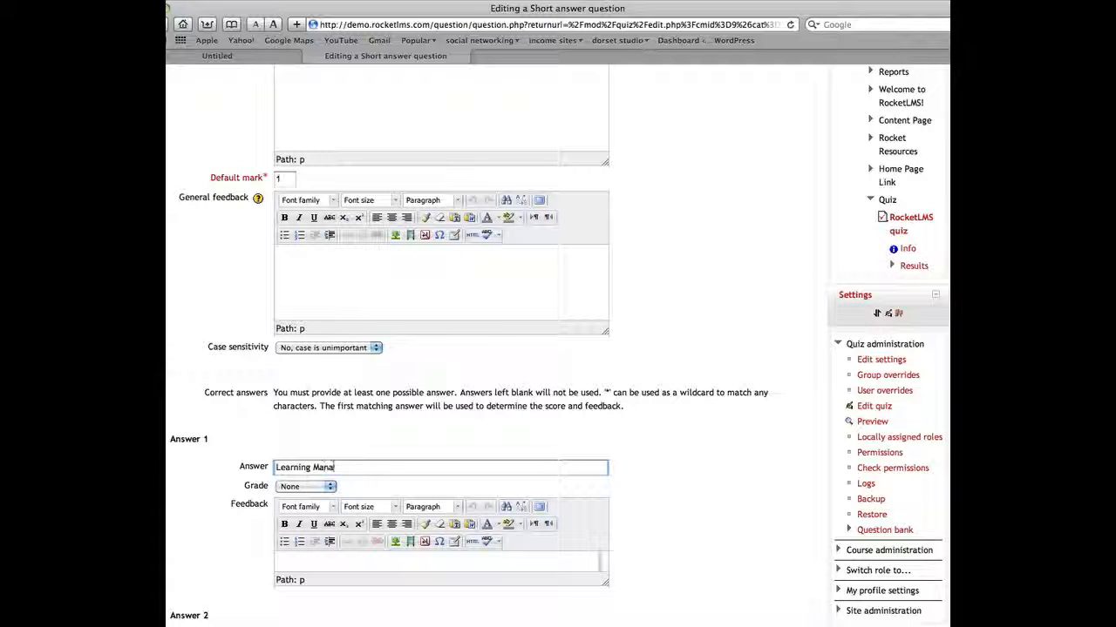
pyautogui.write('t System')
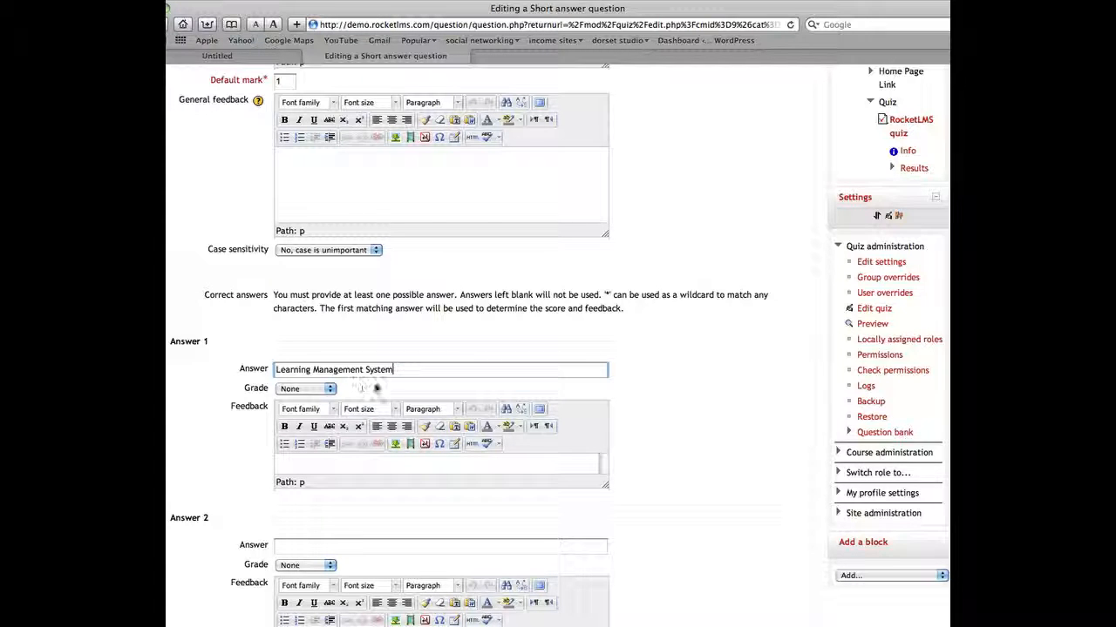
pyautogui.click(378, 463)
pyautogui.write('wi')
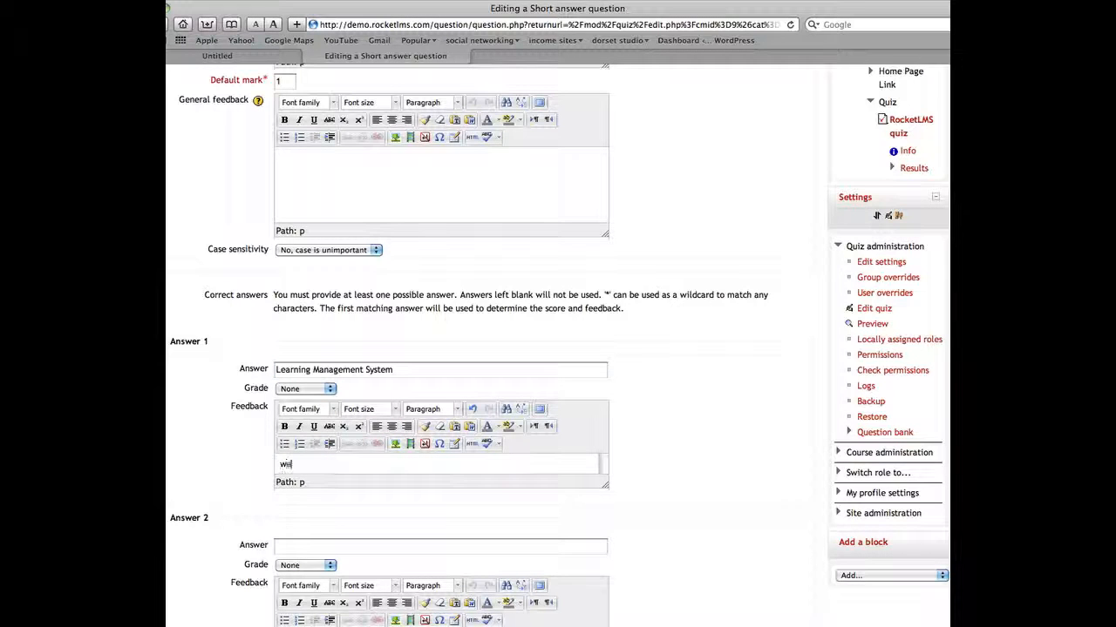
pyautogui.write('ll done')
# Enter "Learning management site" as Answer 2 with the feedback "close but incorrect"
pyautogui.scroll(-3, 381, 463)
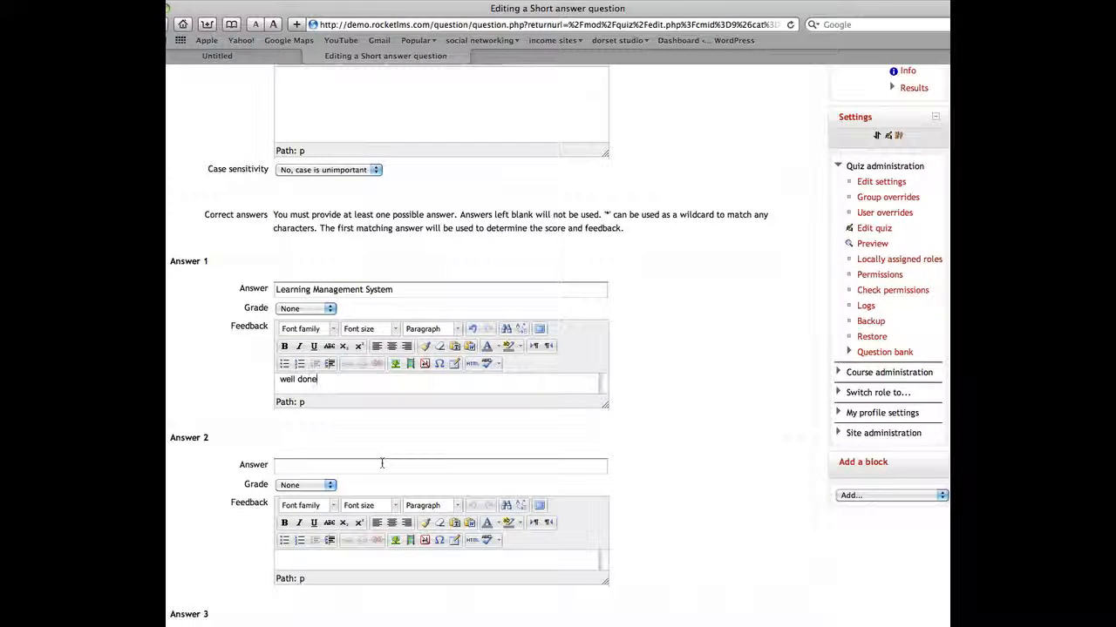
pyautogui.click(380, 463)
pyautogui.write('Le')
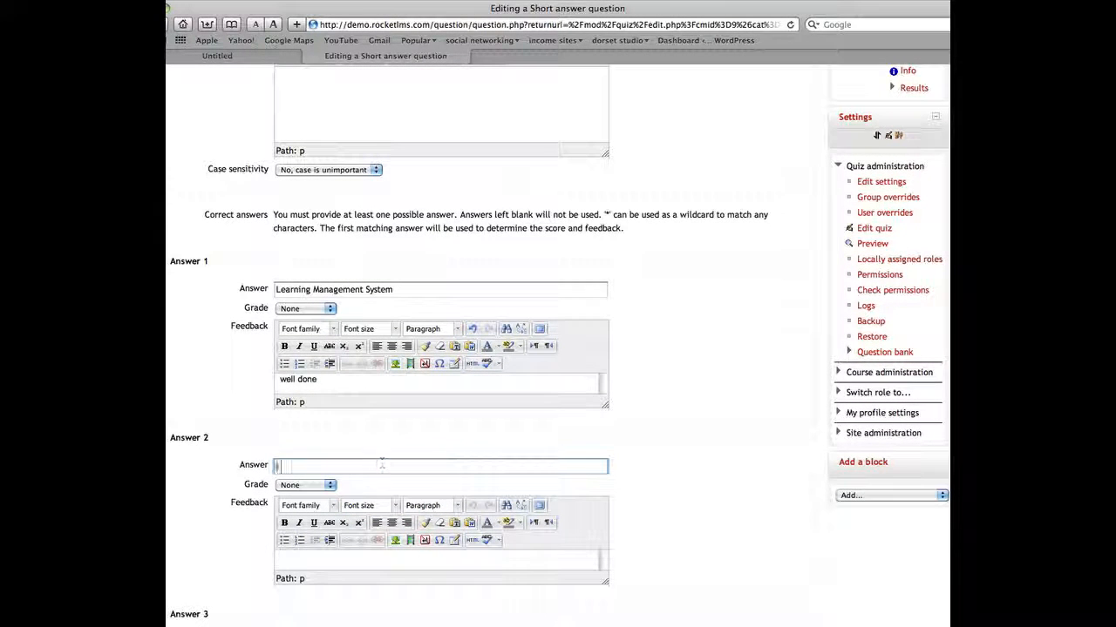
pyautogui.write('arning management site')
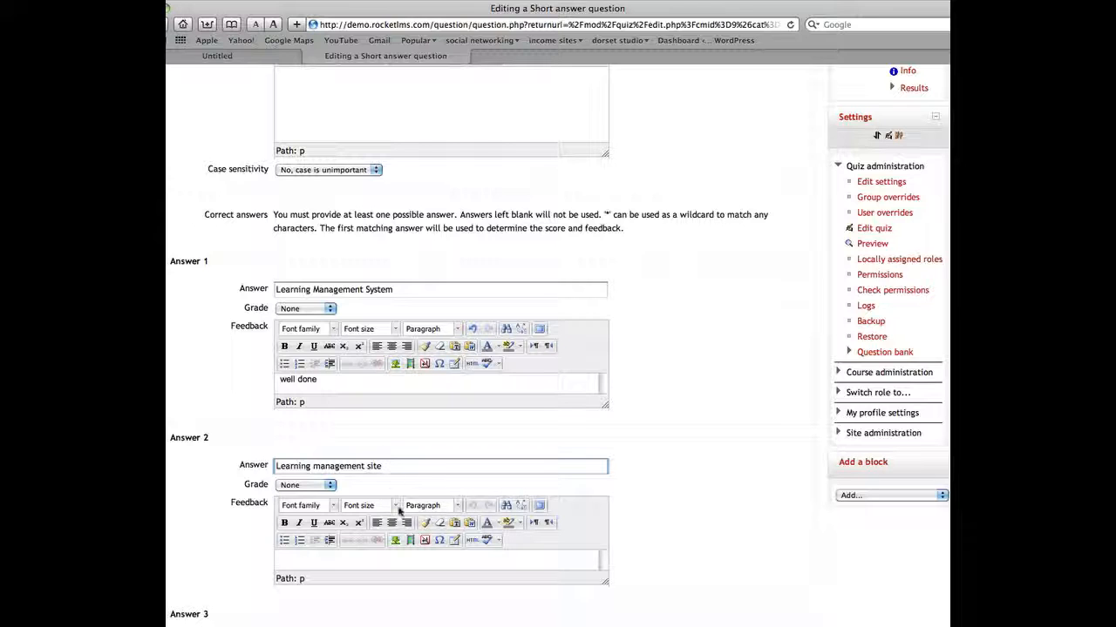
pyautogui.click(391, 558)
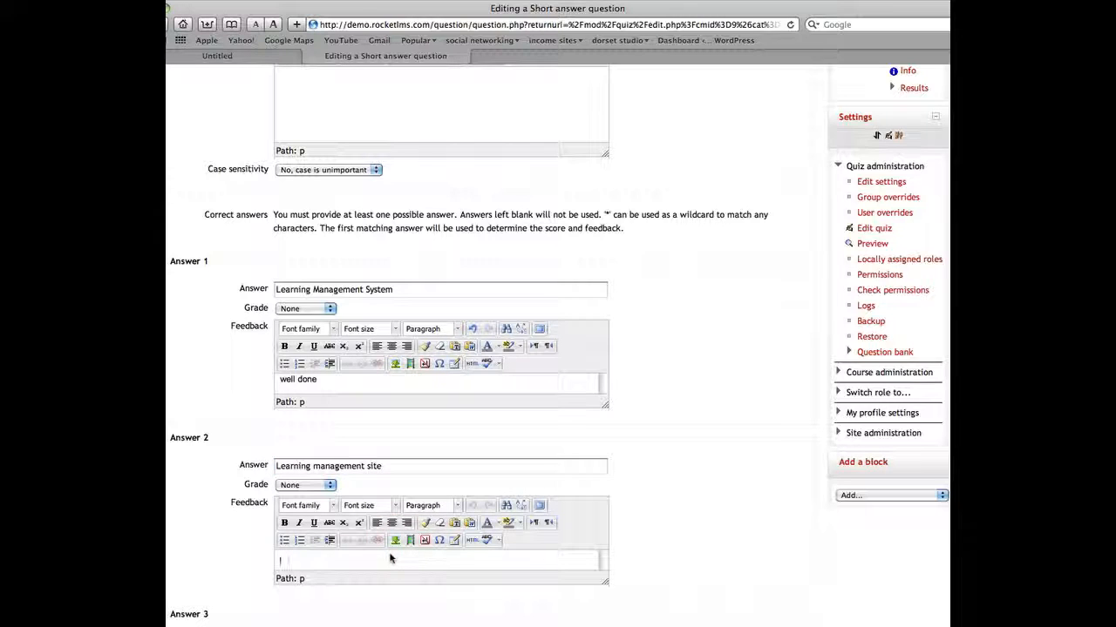
pyautogui.write('close but')
pyautogui.write('incorrect')
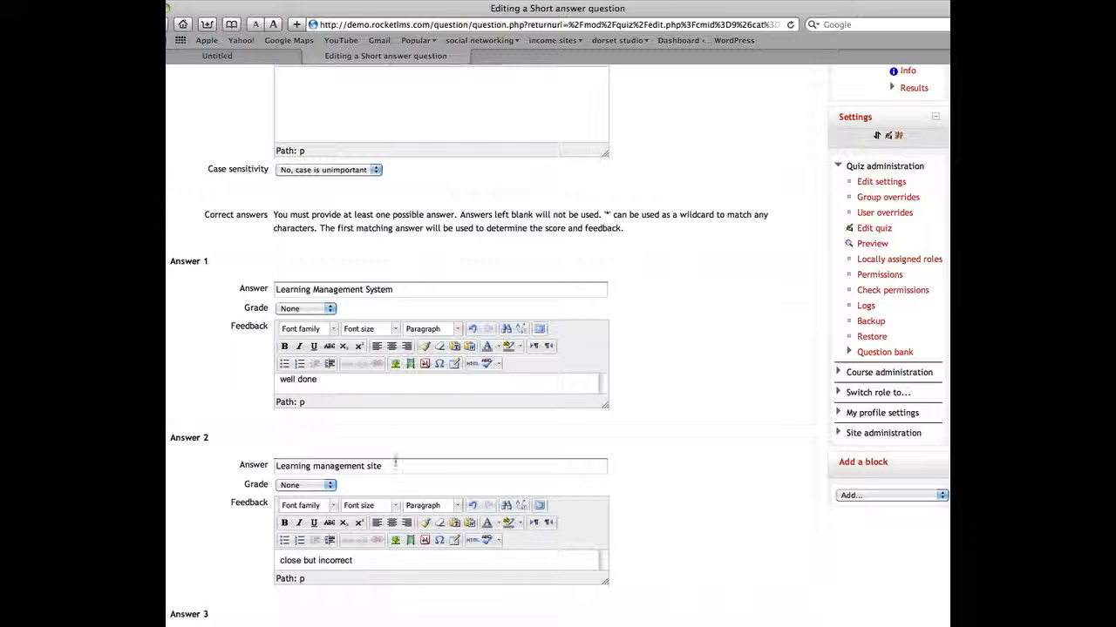
# Set the grade of Answer 1 to 100% and the grade of Answer 2 to 75%
pyautogui.click(330, 309)
pyautogui.click(324, 320)
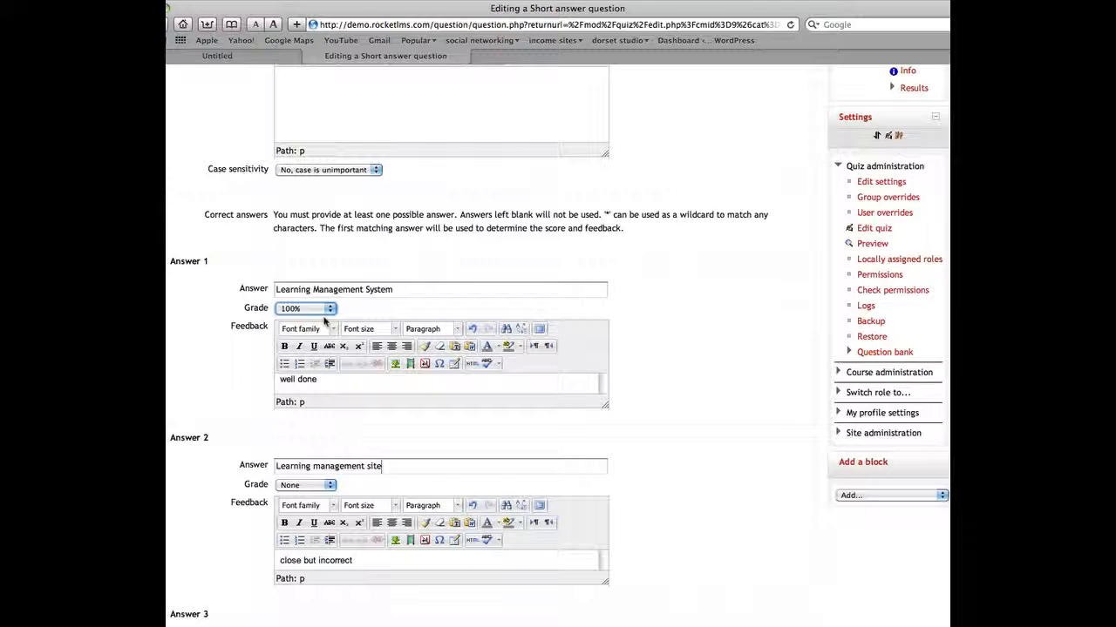
pyautogui.click(331, 486)
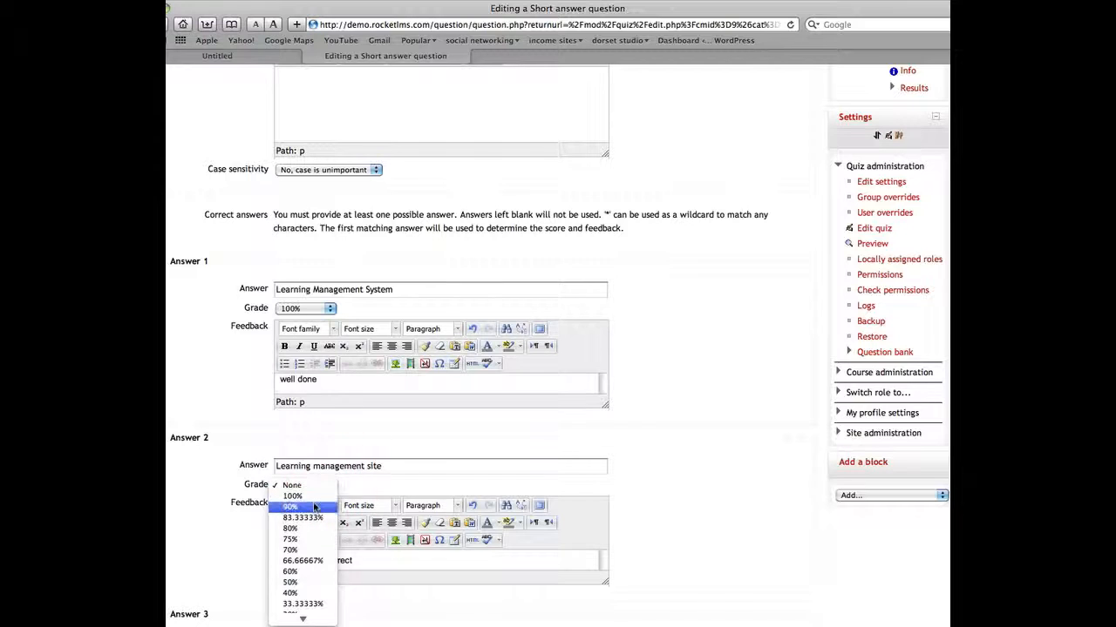
pyautogui.click(292, 539)
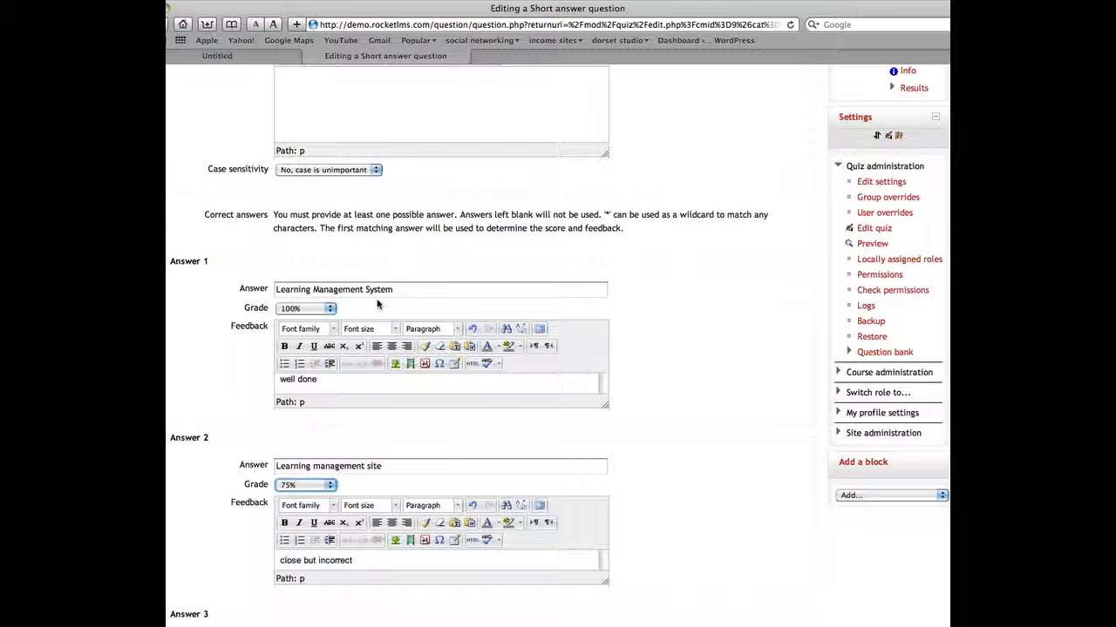
# Enter the wildcard answer "Learning Management *" as Answer 3 and set its grade to 75%
pyautogui.scroll(-4, 438, 366)
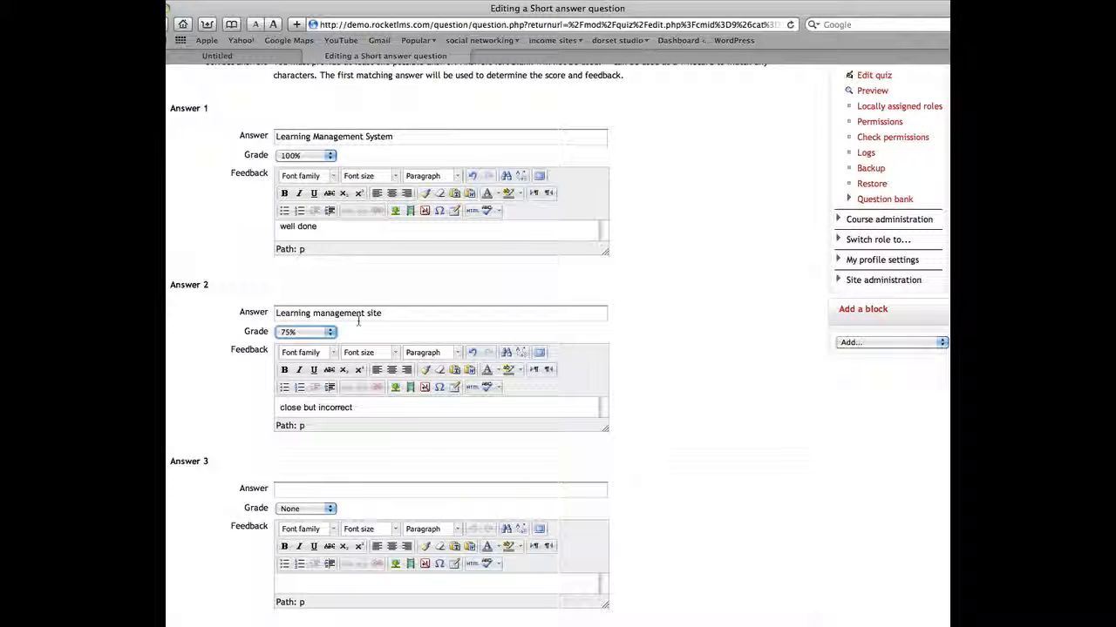
pyautogui.click(331, 491)
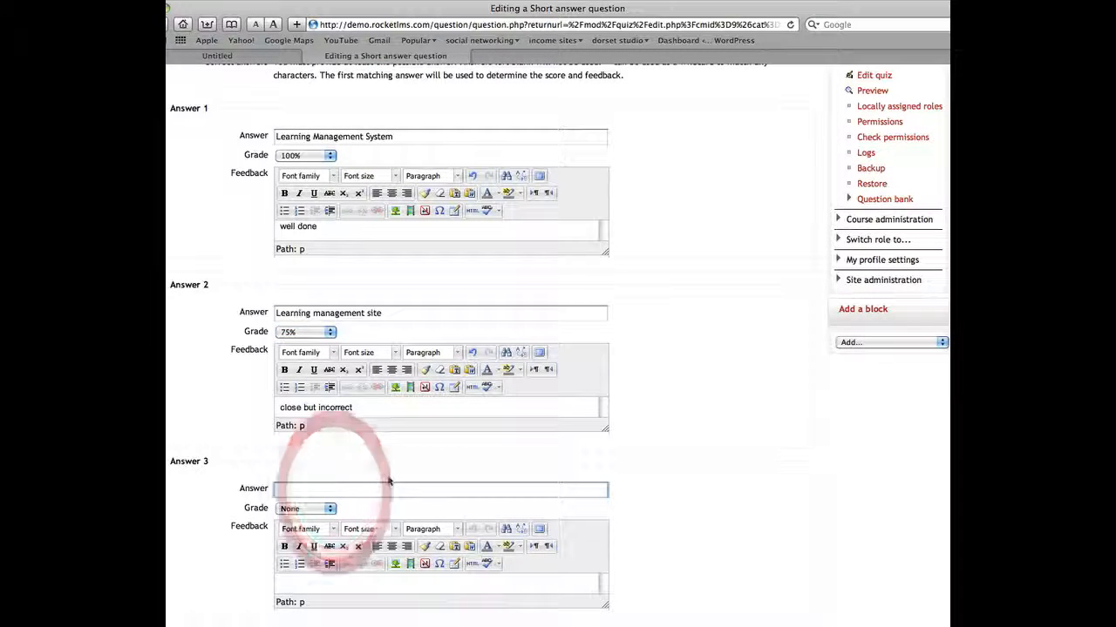
pyautogui.write('Learn')
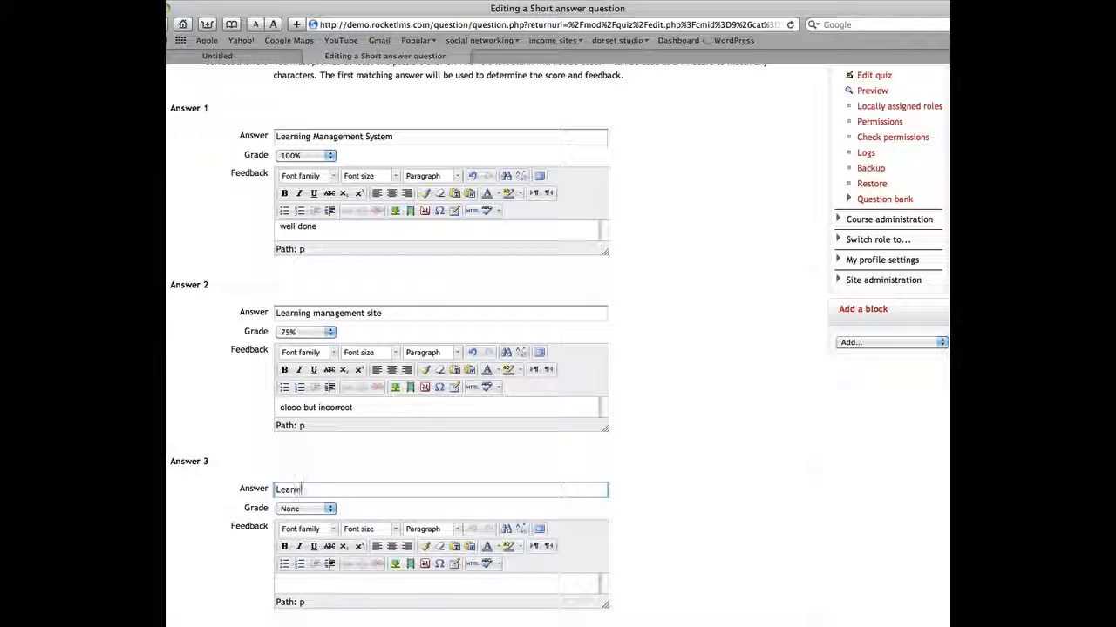
pyautogui.write('ing Management *')
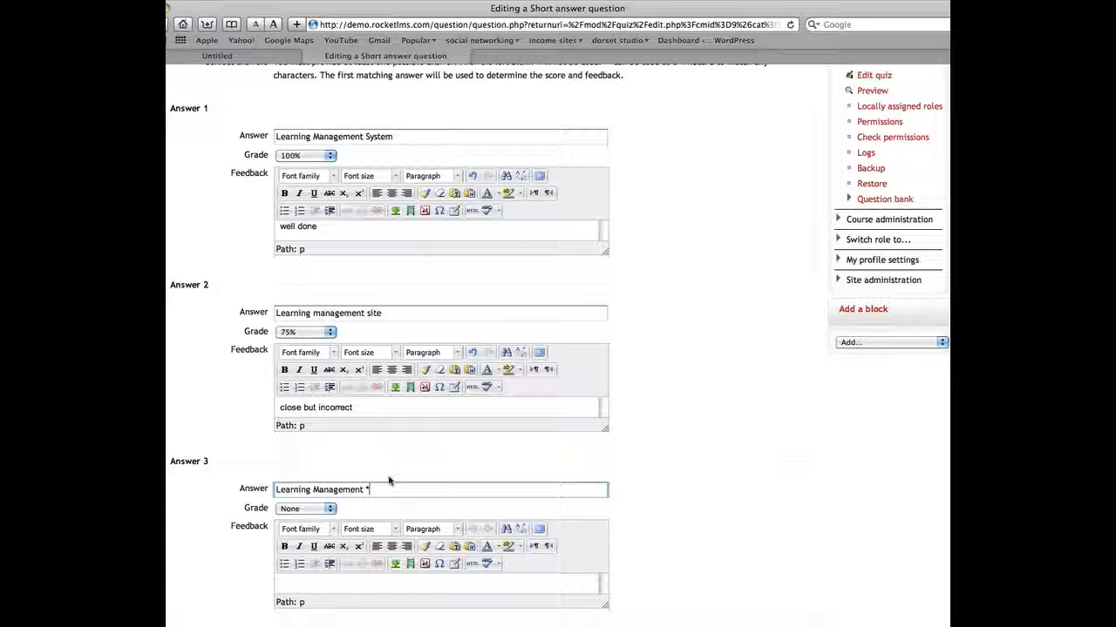
pyautogui.scroll(-3, 383, 476)
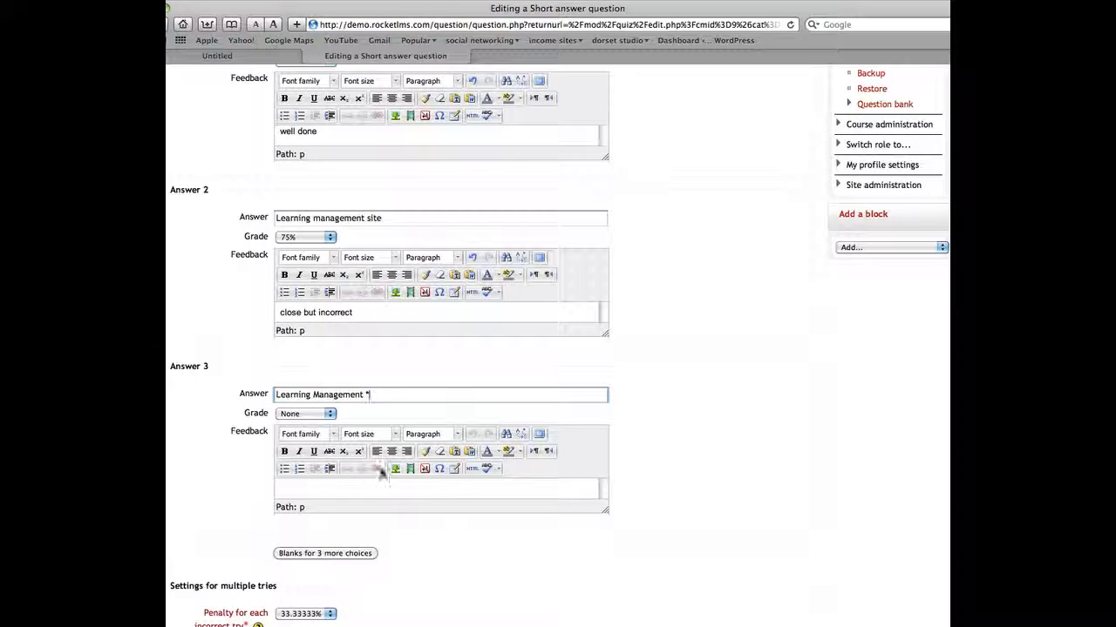
pyautogui.click(329, 414)
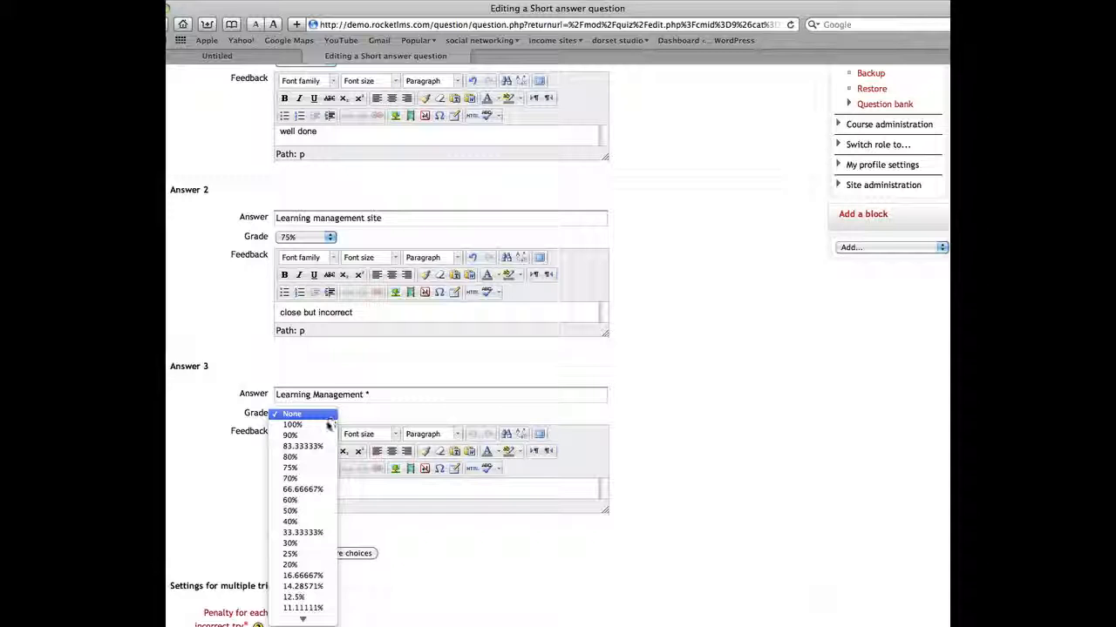
pyautogui.click(303, 468)
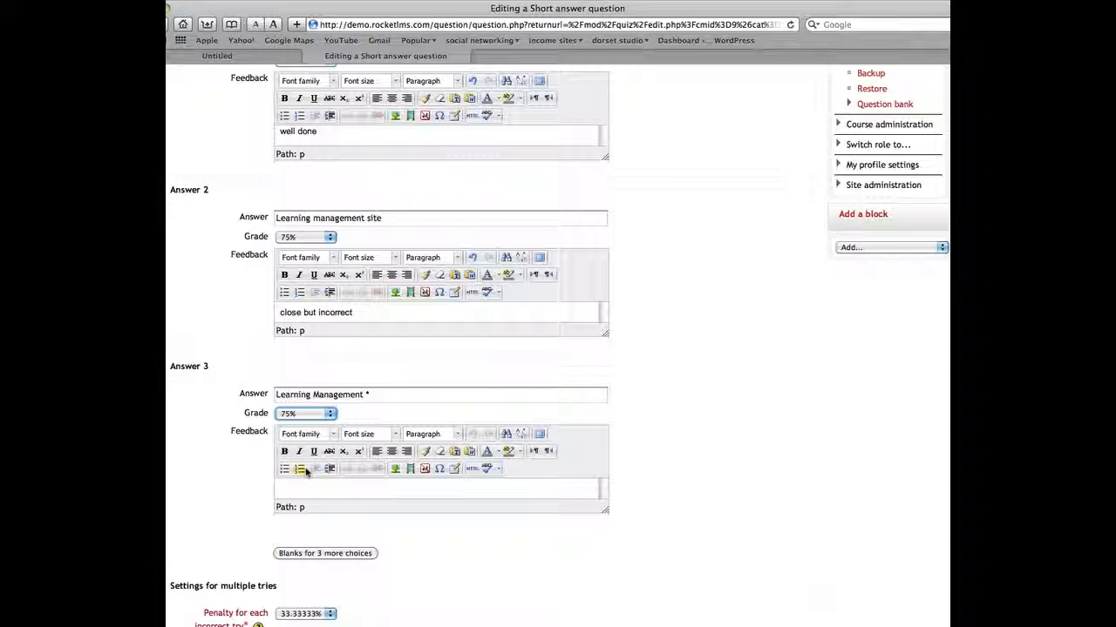
pyautogui.click(322, 488)
# Tag the short answer question with "moodle" and save it to the quiz
pyautogui.scroll(-3, 327, 490)
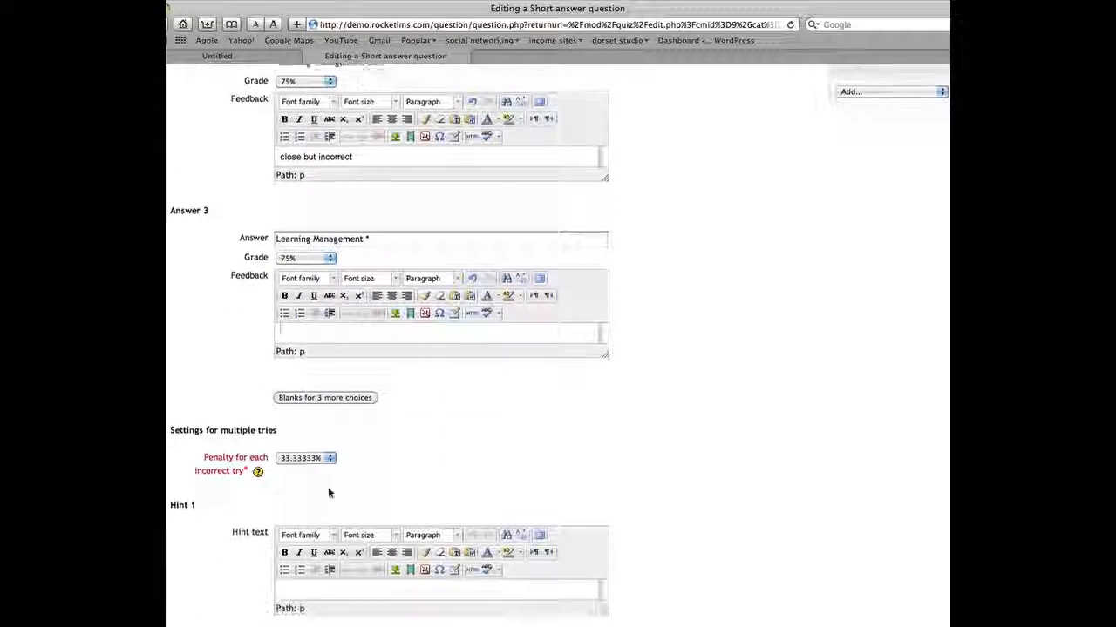
pyautogui.scroll(-5, 329, 494)
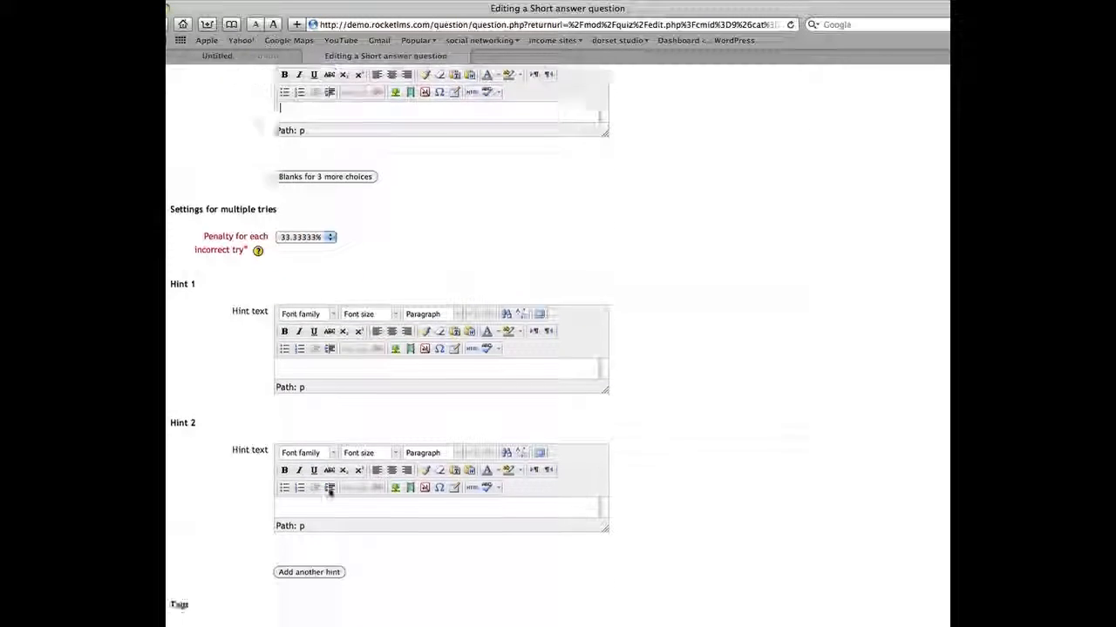
pyautogui.scroll(-3, 330, 490)
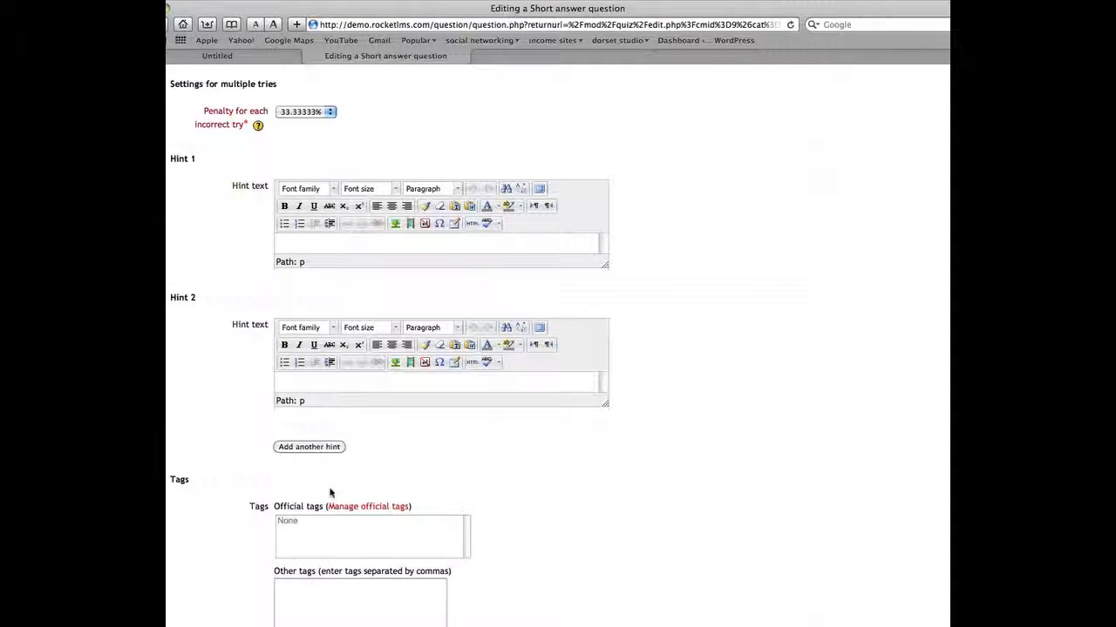
pyautogui.scroll(-2, 329, 492)
pyautogui.click(324, 491)
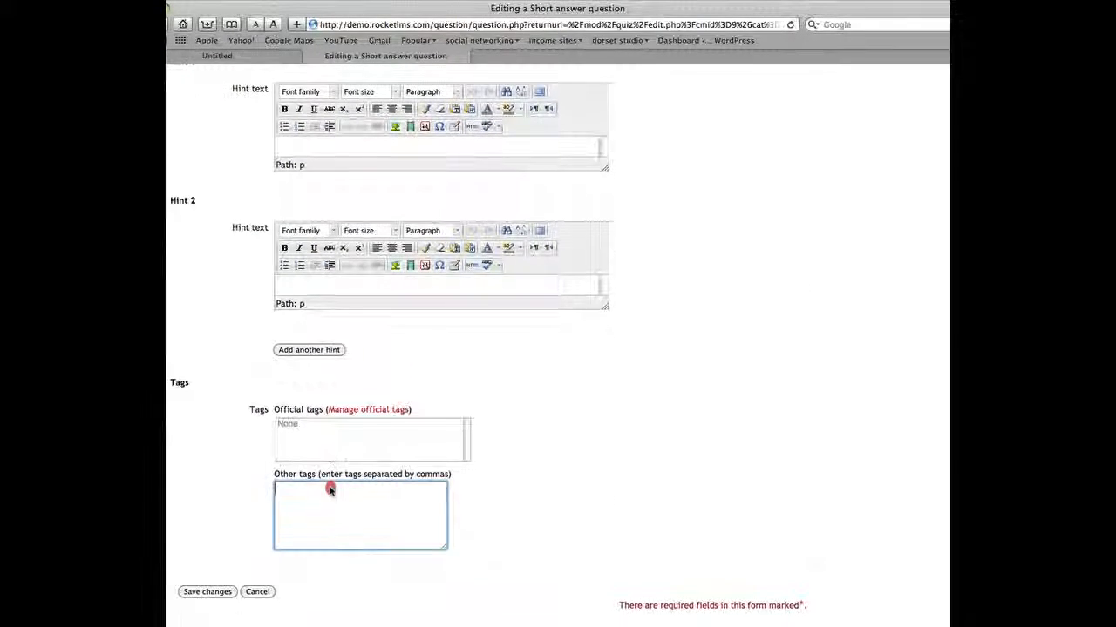
pyautogui.write('moodle')
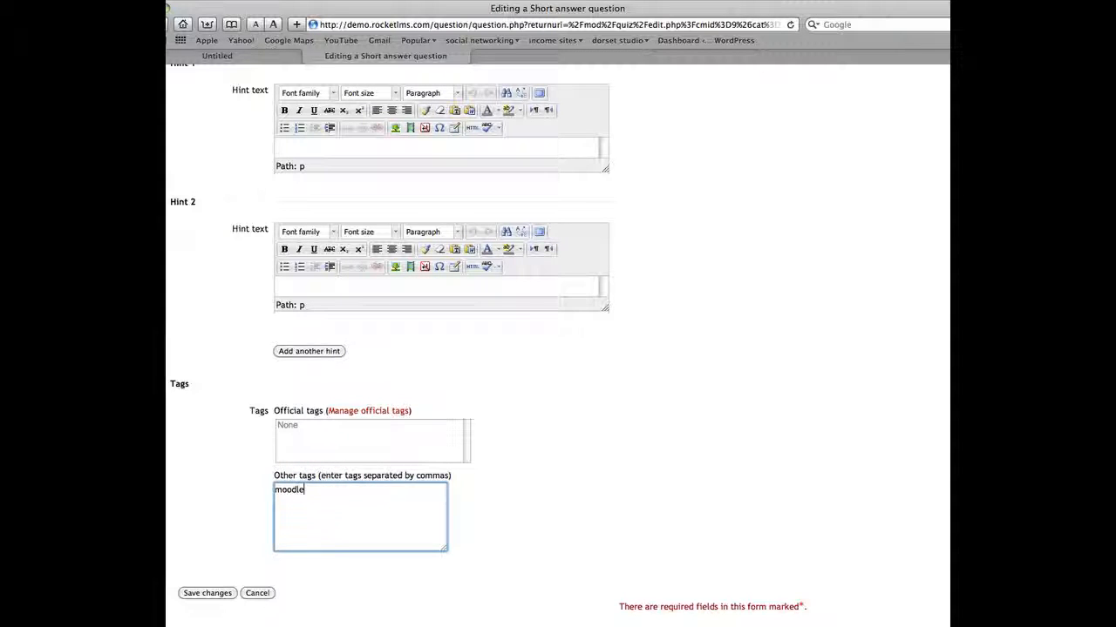
pyautogui.click(207, 592)
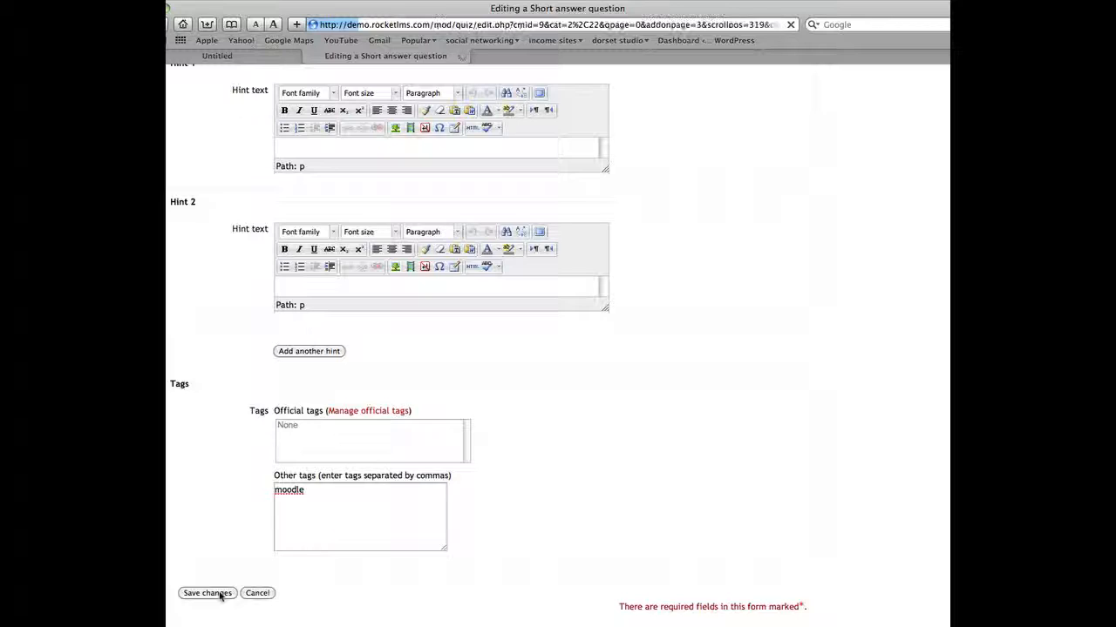